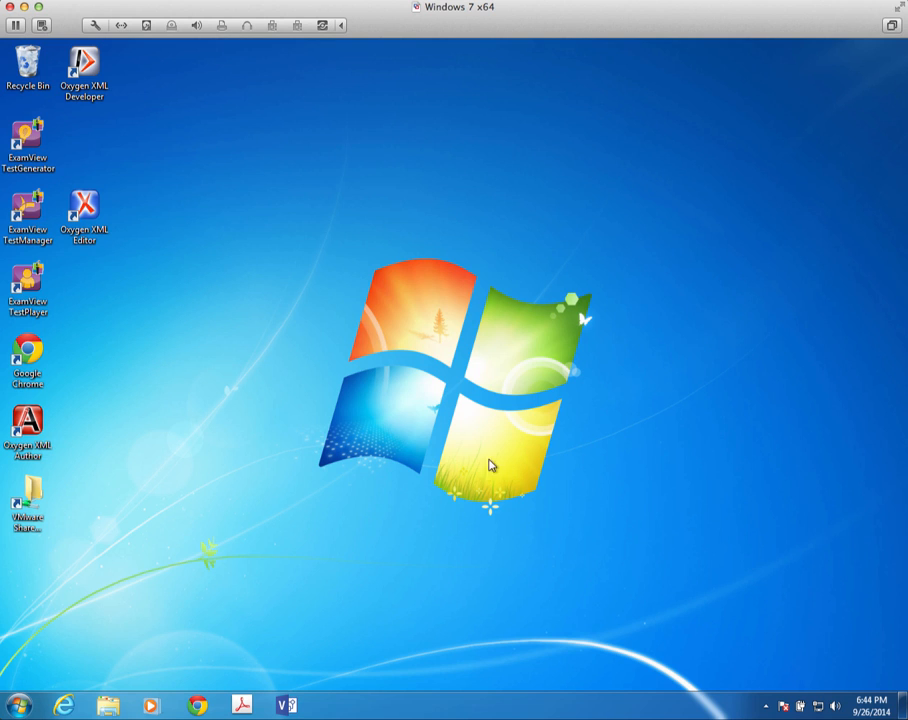
Start Visio and create a Data Flow Model Diagram in US Units from the Software and Database template category.
{"action": "left_click", "coordinate": [287, 705]}
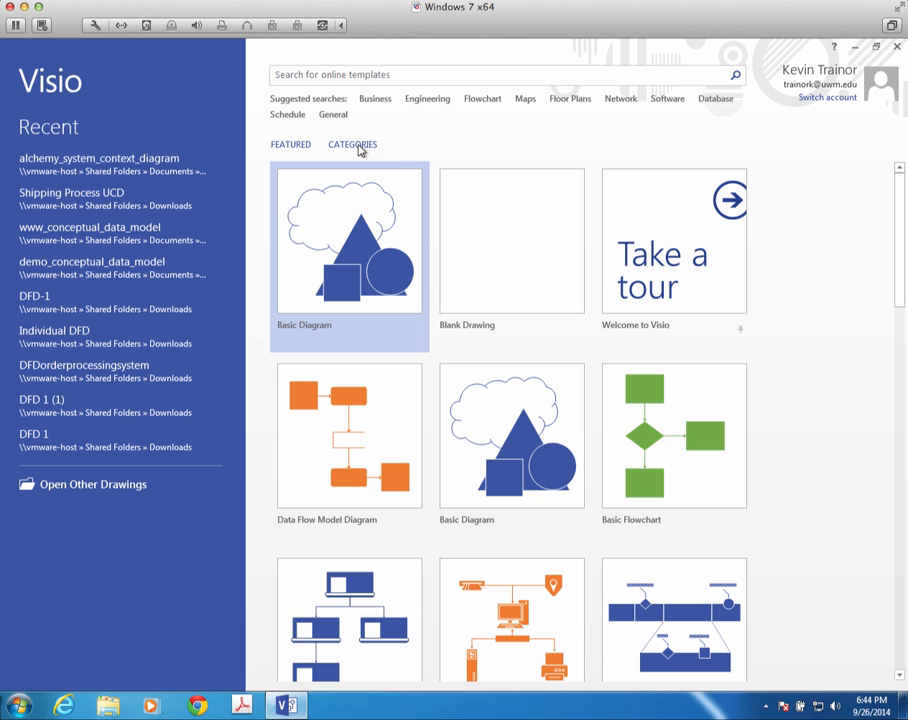
{"action": "left_click", "coordinate": [360, 146]}
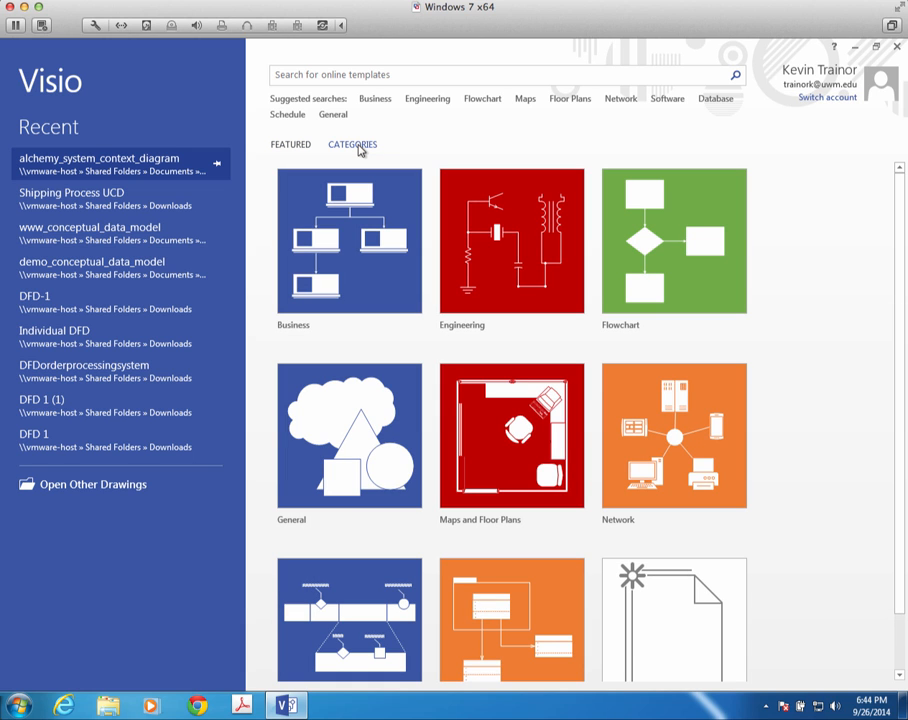
{"action": "scroll", "coordinate": [454, 272], "scroll_direction": "down", "scroll_amount": 1}
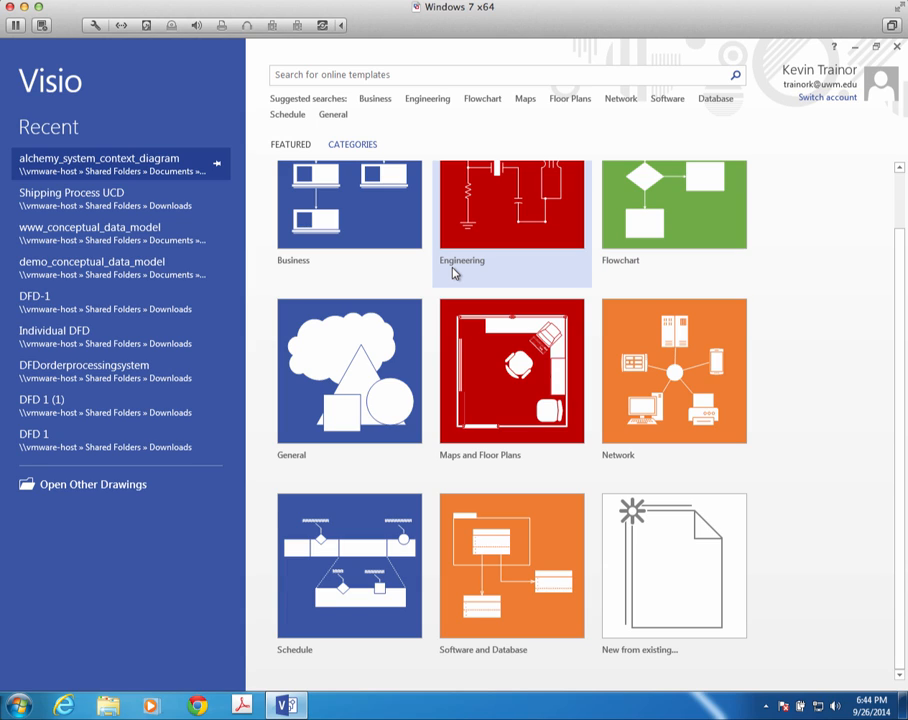
{"action": "left_click", "coordinate": [500, 575]}
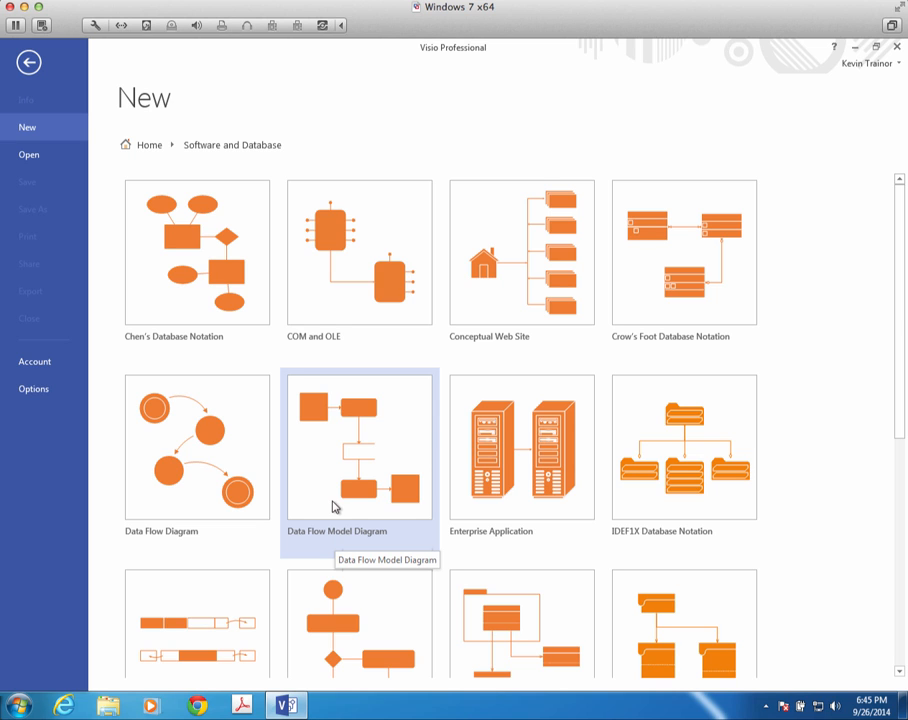
{"action": "left_click", "coordinate": [362, 443]}
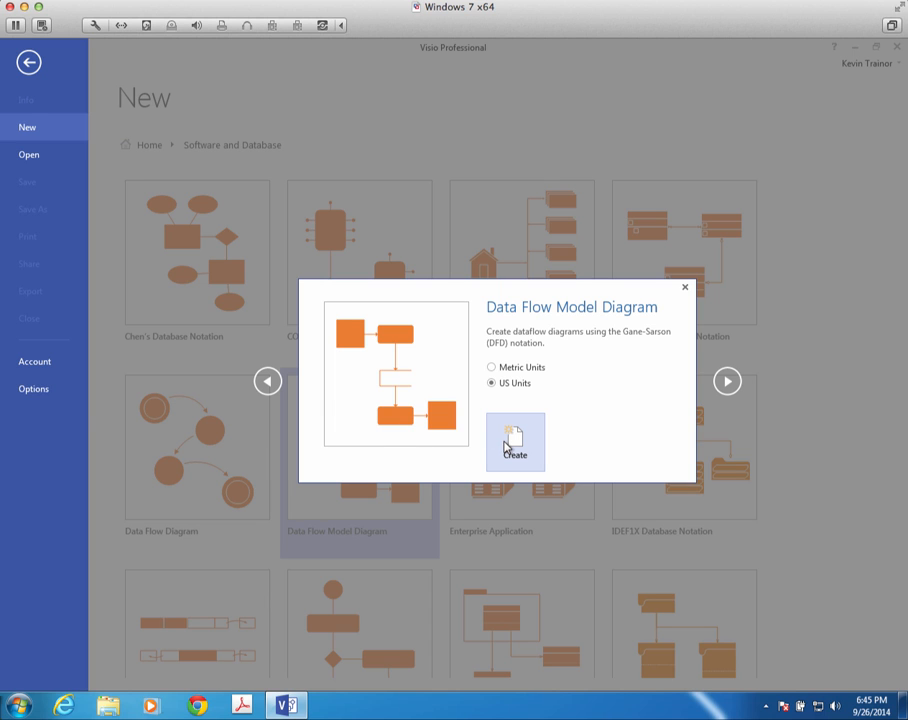
{"action": "left_click", "coordinate": [512, 442]}
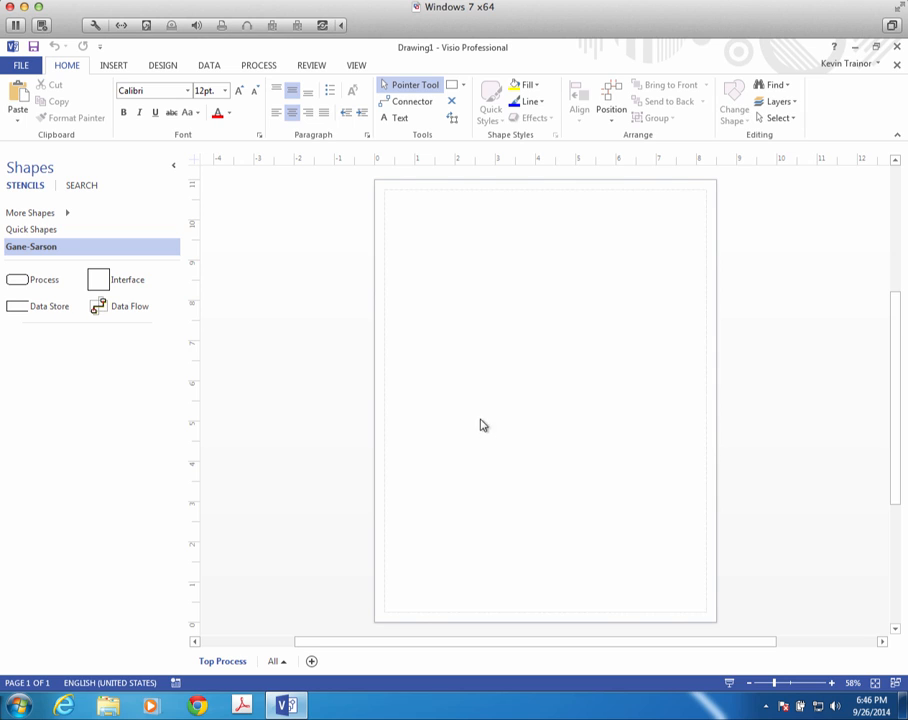
Set the drawing page's orientation to Landscape.
{"action": "left_click", "coordinate": [163, 66]}
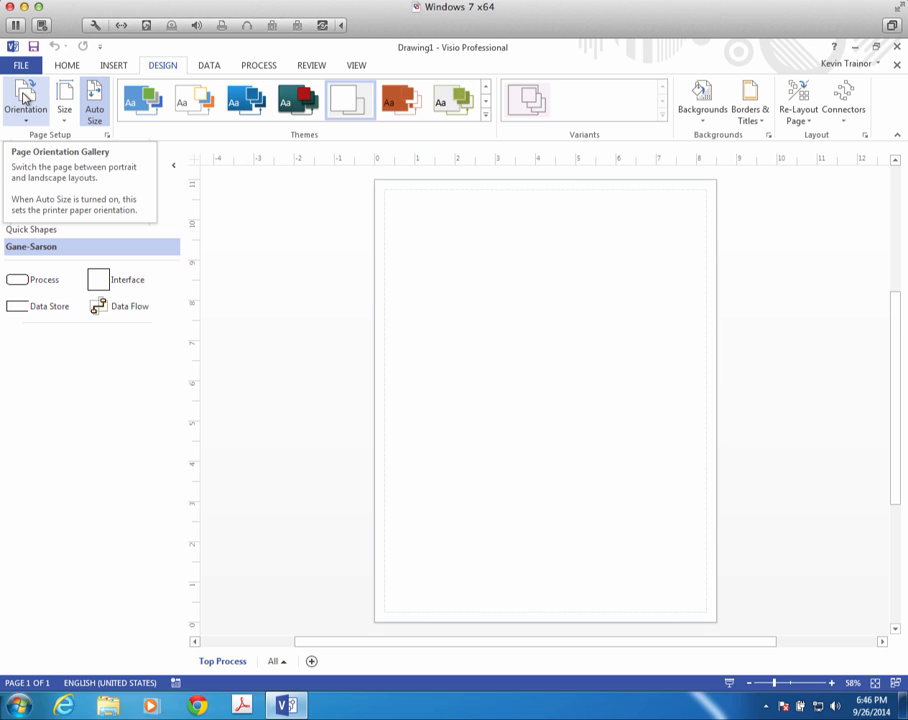
{"action": "left_click", "coordinate": [25, 97]}
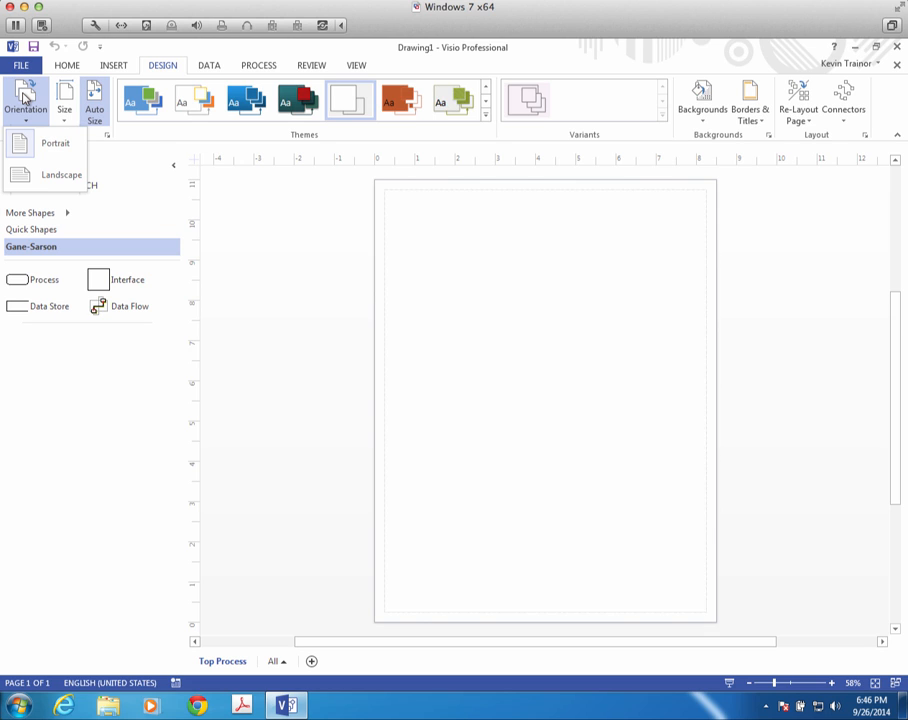
{"action": "left_click", "coordinate": [33, 177]}
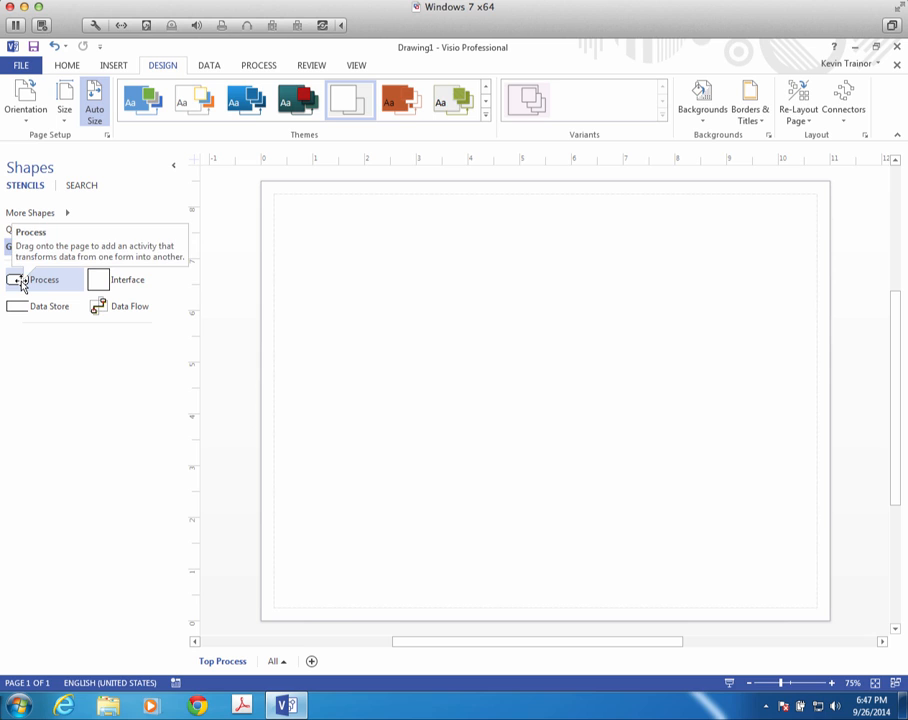
Place a Gane-Sarson Process shape near the centre of the page and label it "Alchemy System".
{"action": "mouse_move", "coordinate": [21, 285]}
{"action": "left_mouse_down"}
{"action": "mouse_move", "coordinate": [197, 286]}
{"action": "mouse_move", "coordinate": [381, 320]}
{"action": "mouse_move", "coordinate": [543, 377]}
{"action": "mouse_move", "coordinate": [543, 395]}
{"action": "mouse_move", "coordinate": [543, 386]}
{"action": "left_mouse_up"}
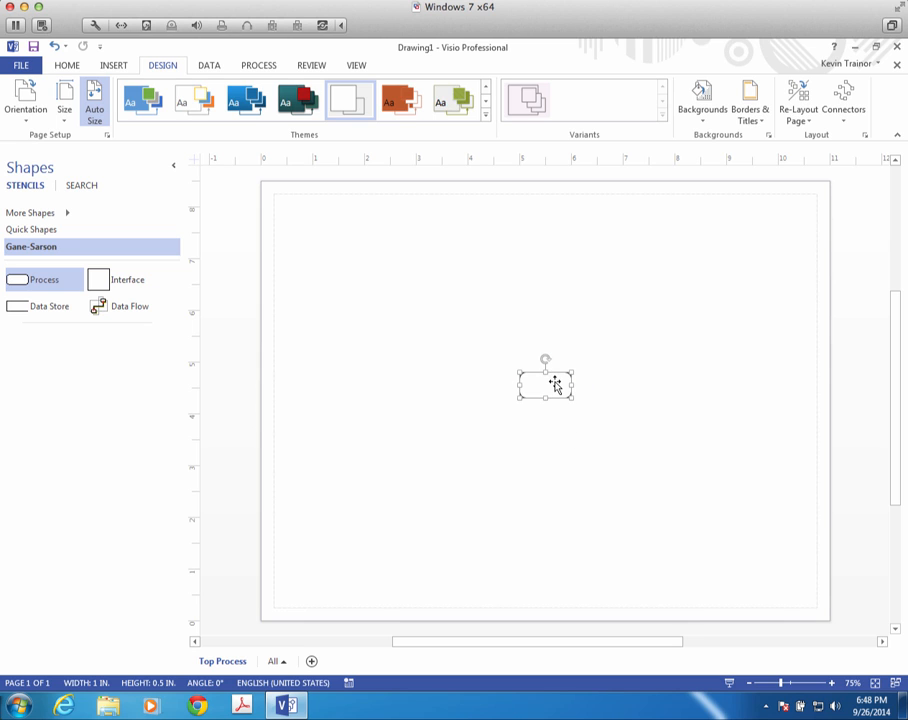
{"action": "double_click", "coordinate": [550, 385]}
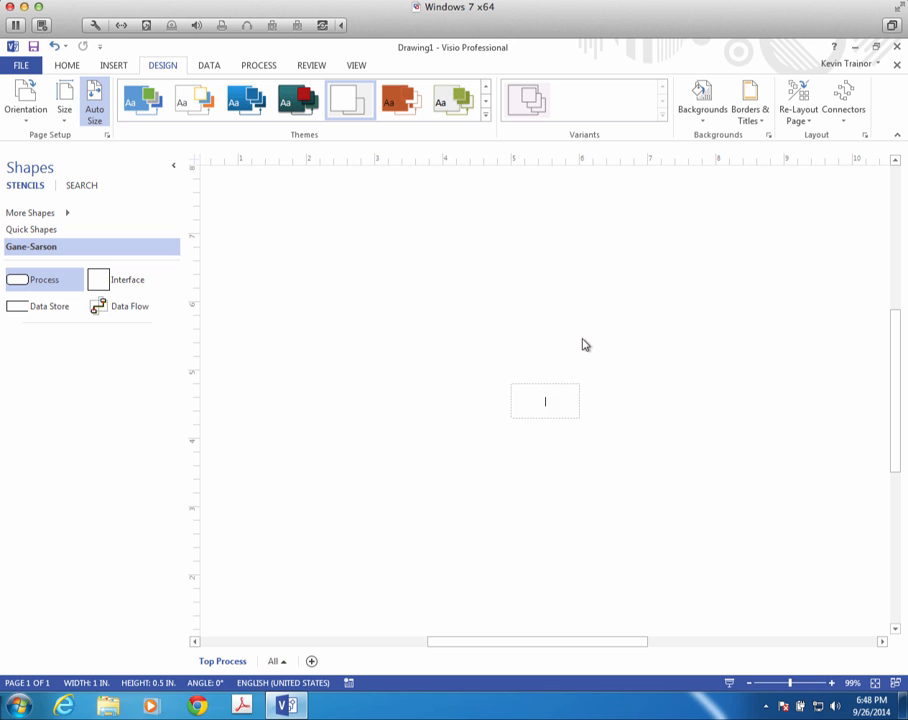
{"action": "type", "text": "Alech"}
{"action": "key", "text": "BackSpace"}
{"action": "key", "text": "BackSpace"}
{"action": "key", "text": "BackSpace"}
{"action": "type", "text": "chemy System"}
Set the "Alchemy System" label's font size to 24 pt.
{"action": "left_click_drag", "start_coordinate": [560, 406], "coordinate": [525, 395]}
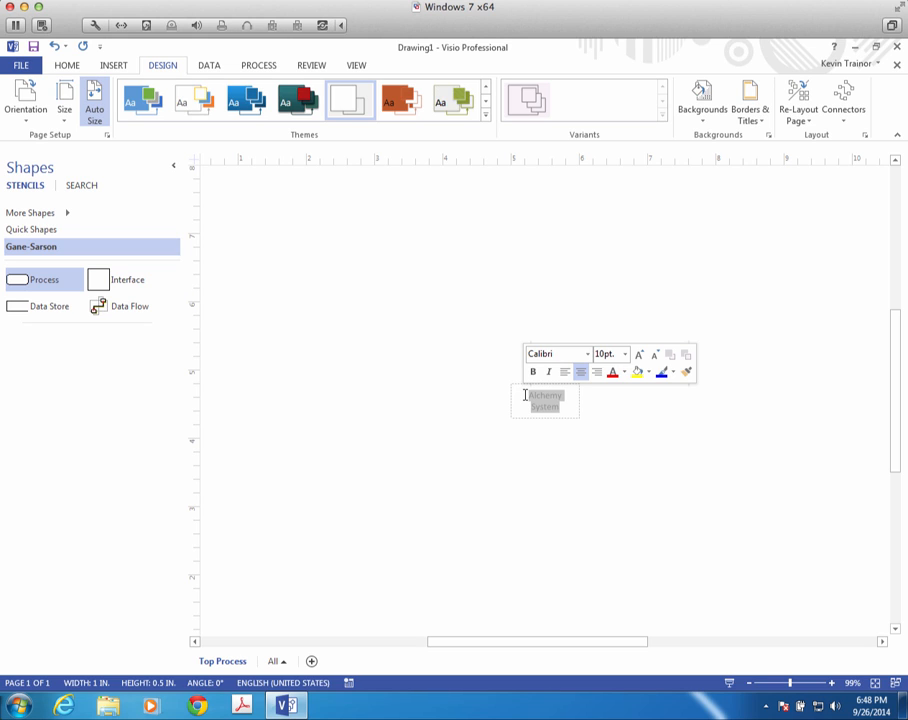
{"action": "left_click", "coordinate": [626, 356]}
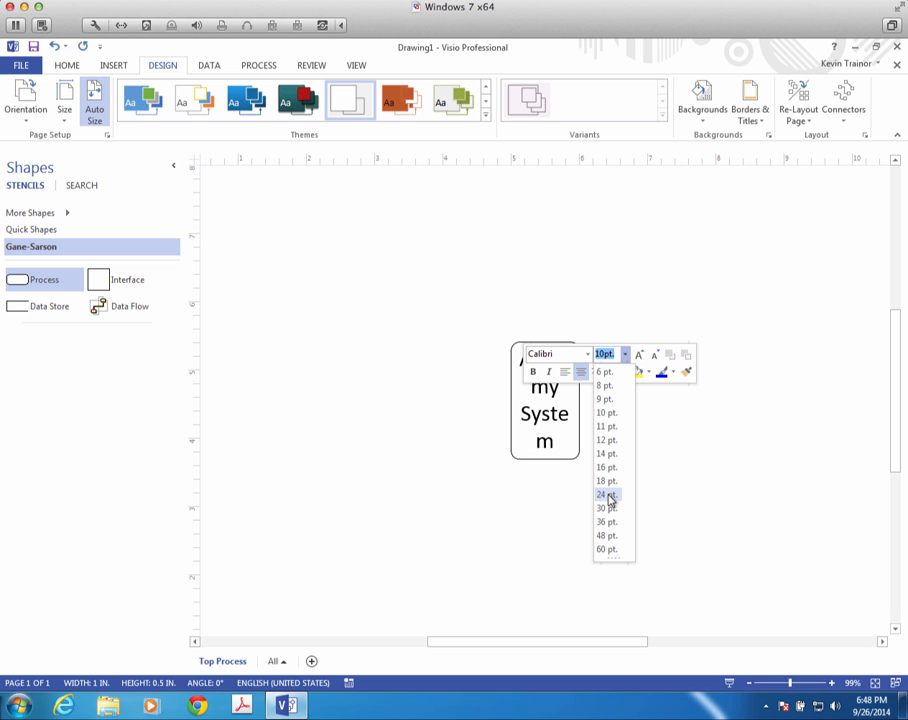
{"action": "left_click", "coordinate": [609, 497]}
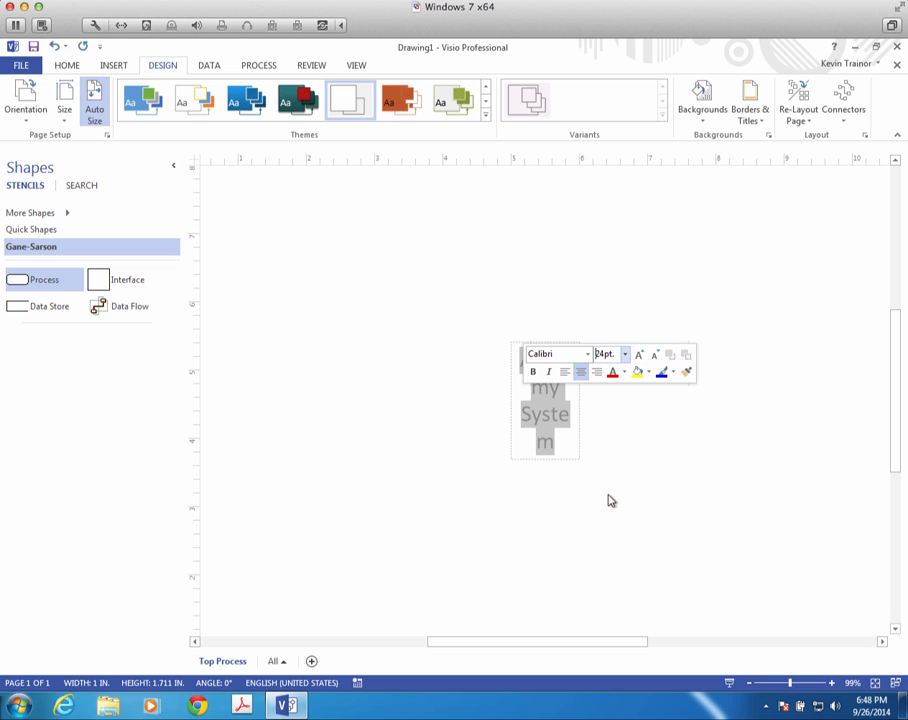
{"action": "left_click", "coordinate": [629, 409]}
{"action": "key", "text": "ctrl+shift+w"}
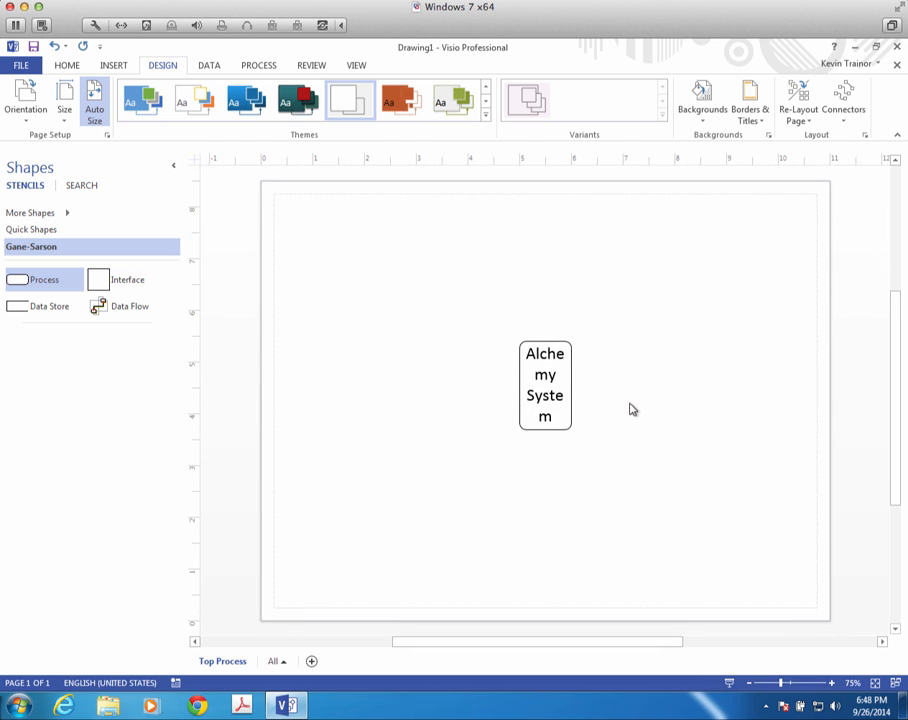
Enlarge the Alchemy System process to about 2.82 by 1.71 in and move it to the middle of the page.
{"action": "left_click", "coordinate": [524, 384]}
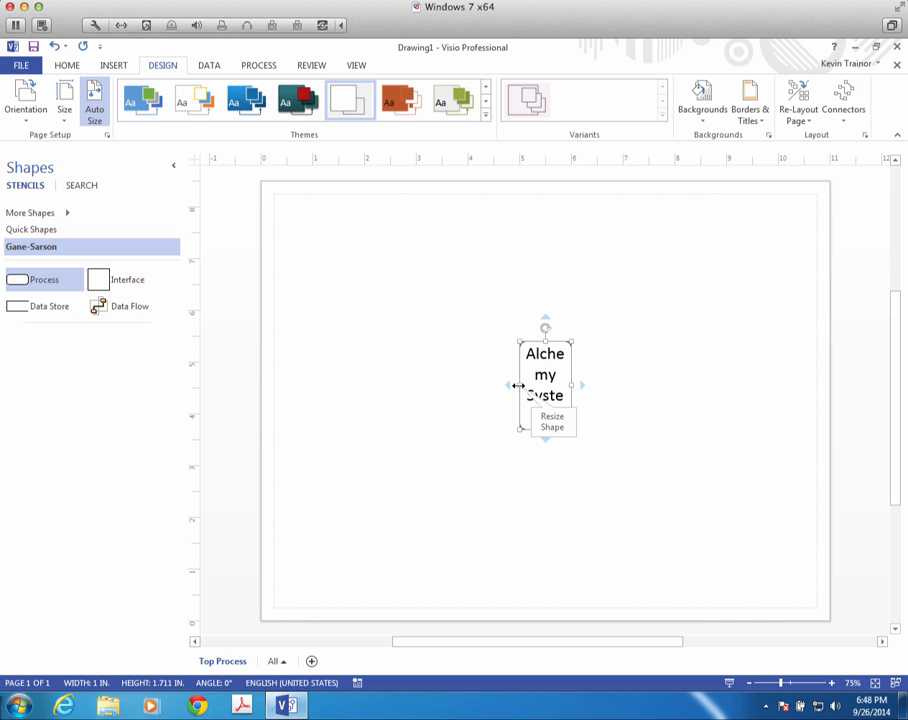
{"action": "left_click_drag", "start_coordinate": [518, 385], "coordinate": [496, 388]}
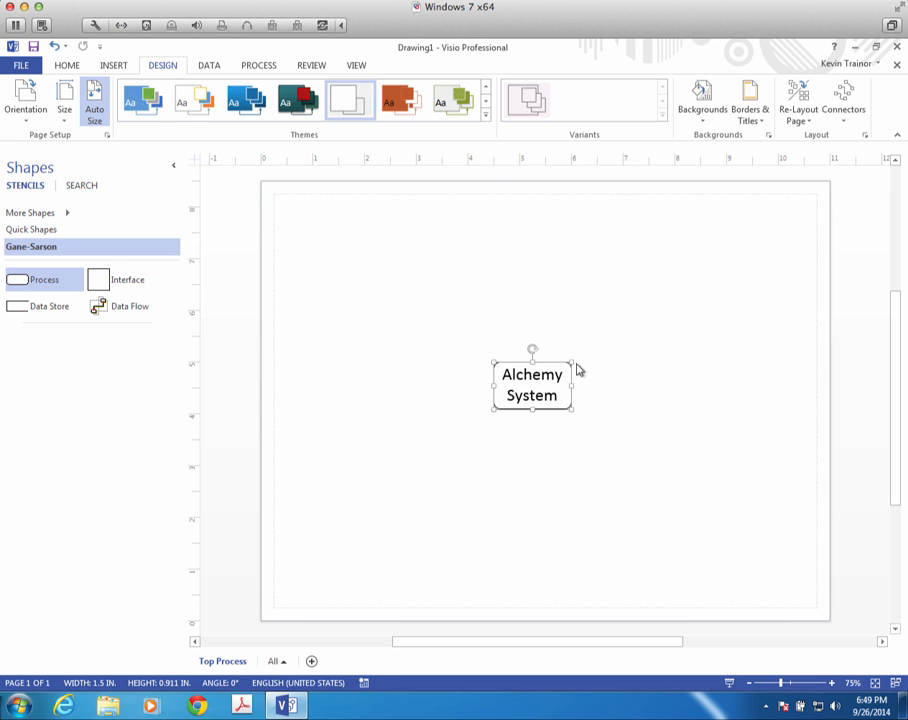
{"action": "left_click_drag", "start_coordinate": [573, 363], "coordinate": [602, 320]}
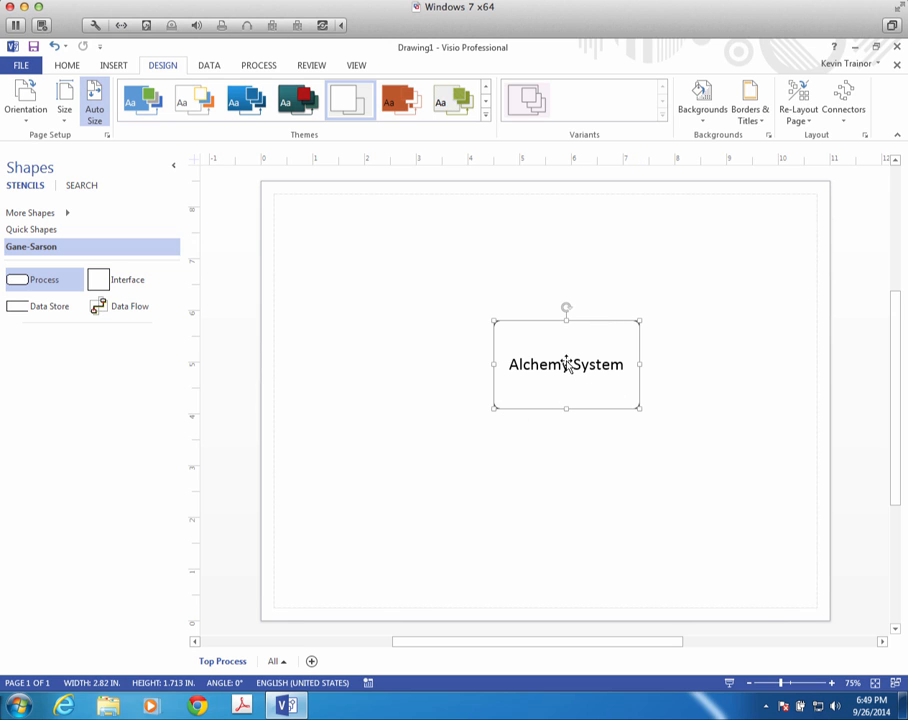
{"action": "left_click_drag", "start_coordinate": [566, 363], "coordinate": [547, 399]}
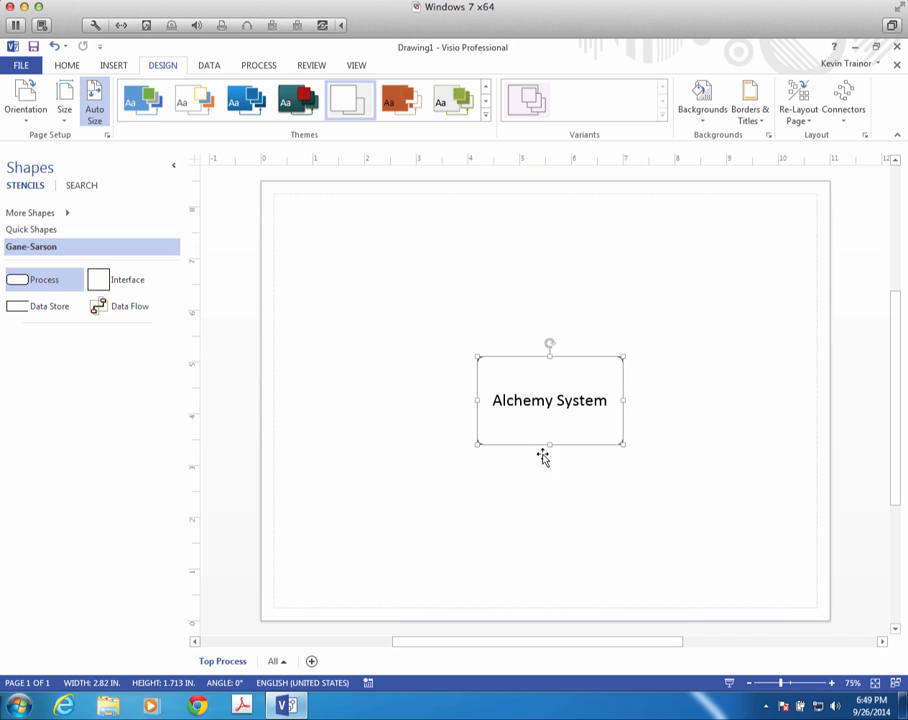
Set all of the "Alchemy System" label text to 36 pt.
{"action": "double_click", "coordinate": [599, 402]}
{"action": "left_click", "coordinate": [597, 401]}
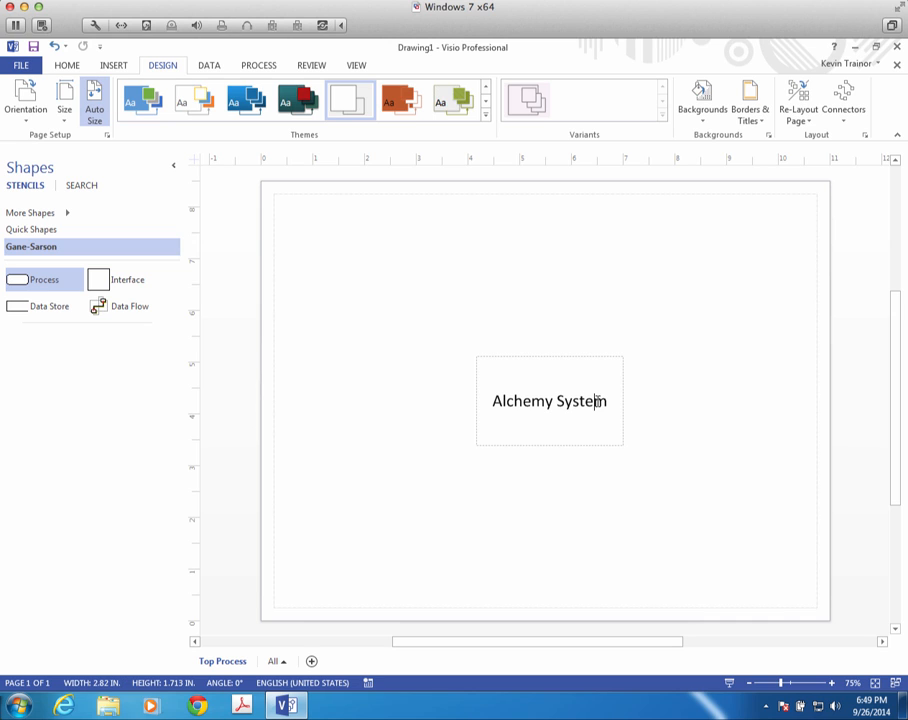
{"action": "double_click", "coordinate": [598, 402]}
{"action": "triple_click", "coordinate": [598, 400]}
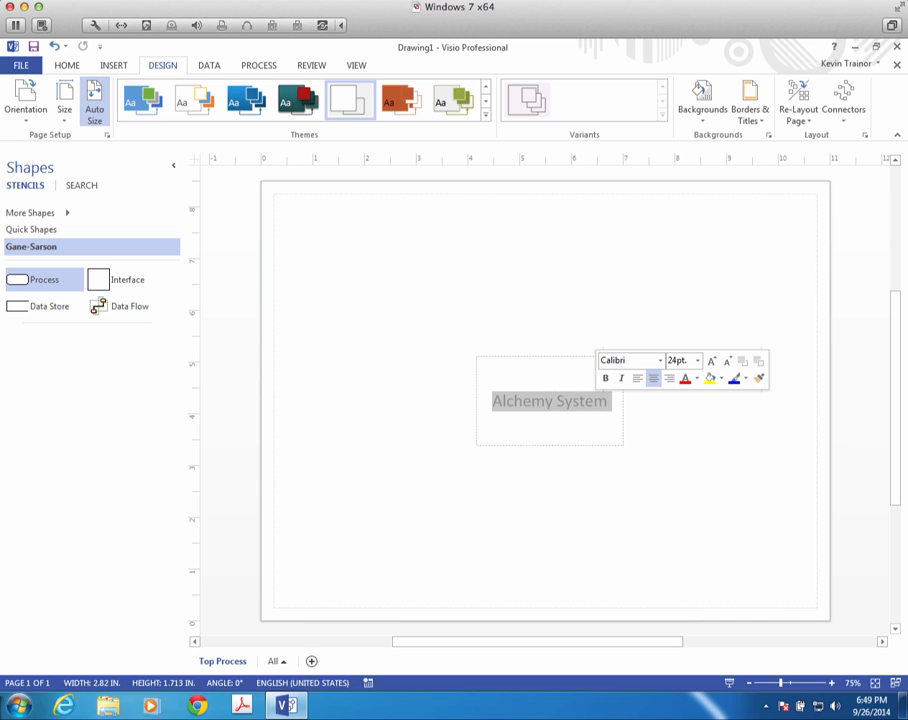
{"action": "left_click", "coordinate": [698, 361]}
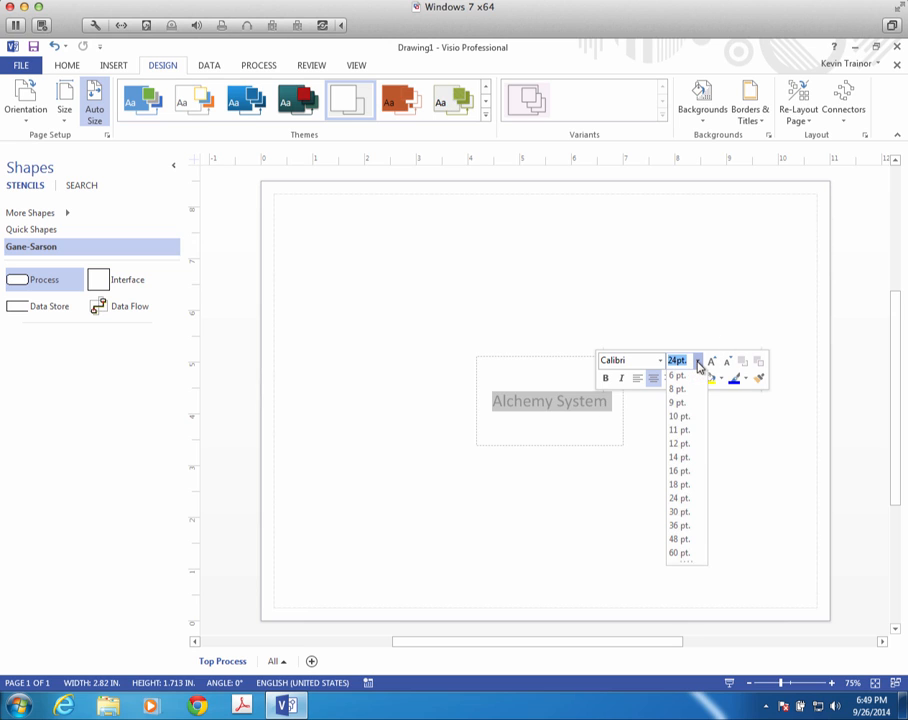
{"action": "left_click", "coordinate": [684, 530]}
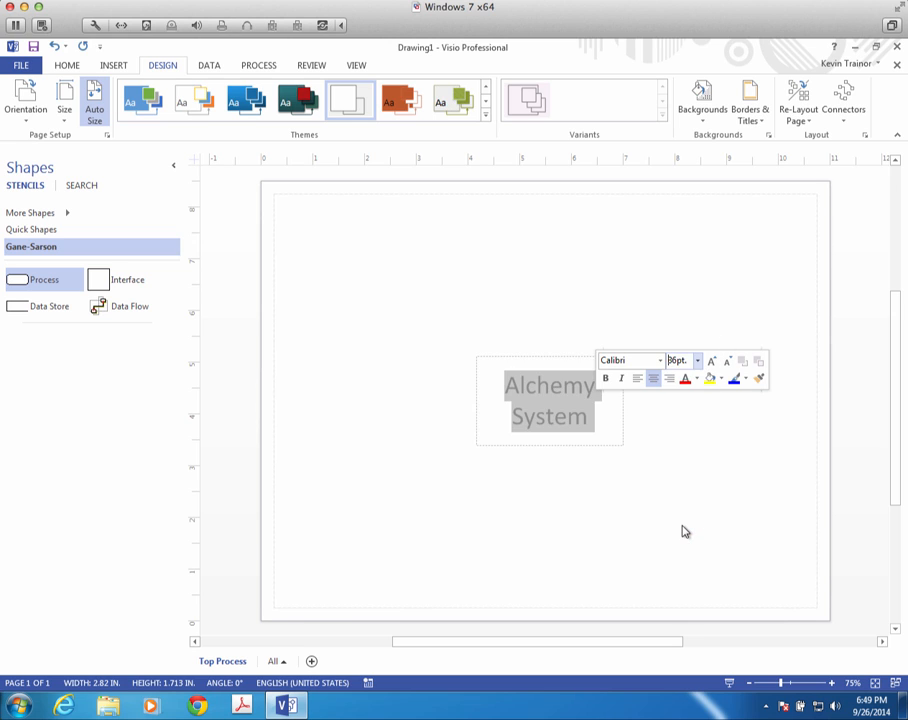
{"action": "left_click", "coordinate": [675, 535]}
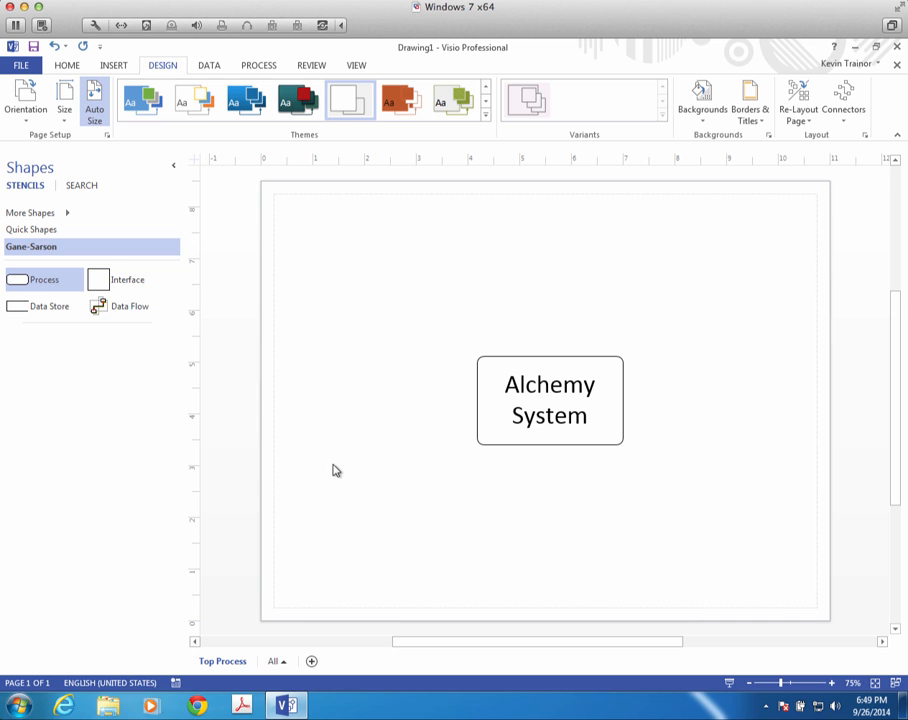
Place an Interface shape near the page's upper-left corner and label it "Lead Supplier".
{"action": "scroll", "coordinate": [247, 413], "scroll_direction": "up", "scroll_amount": 1}
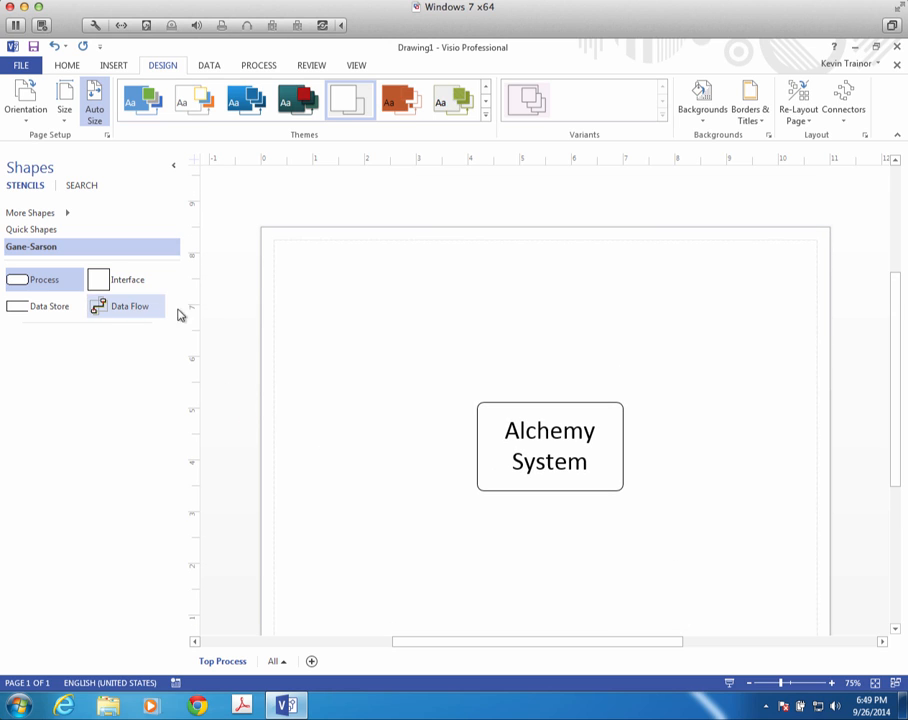
{"action": "scroll", "coordinate": [308, 340], "scroll_direction": "up", "scroll_amount": 1}
{"action": "scroll", "coordinate": [309, 339], "scroll_direction": "down", "scroll_amount": 2}
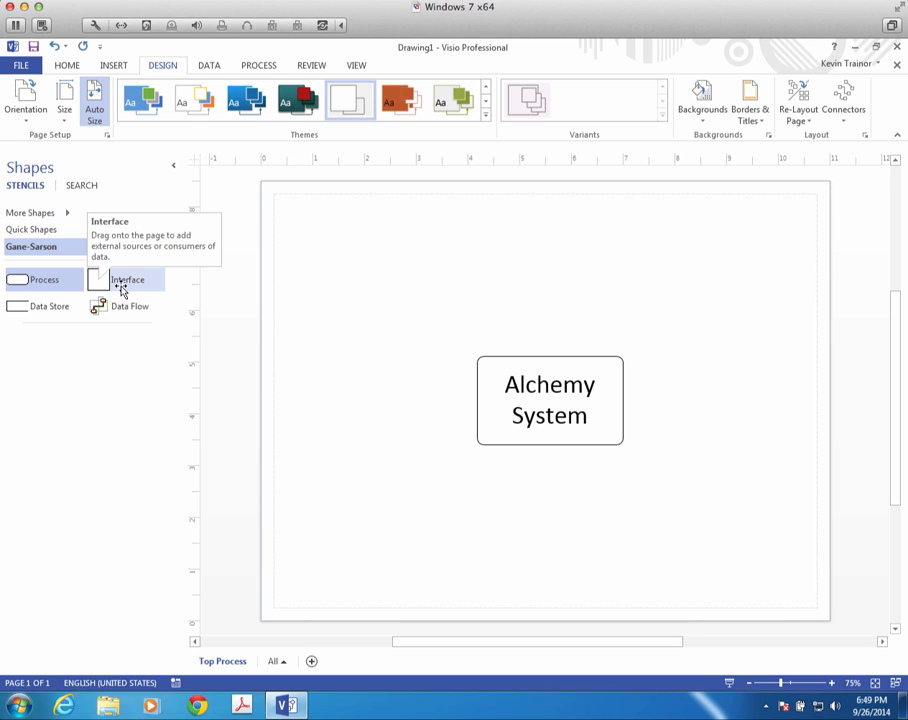
{"action": "left_click_drag", "start_coordinate": [101, 283], "coordinate": [405, 253]}
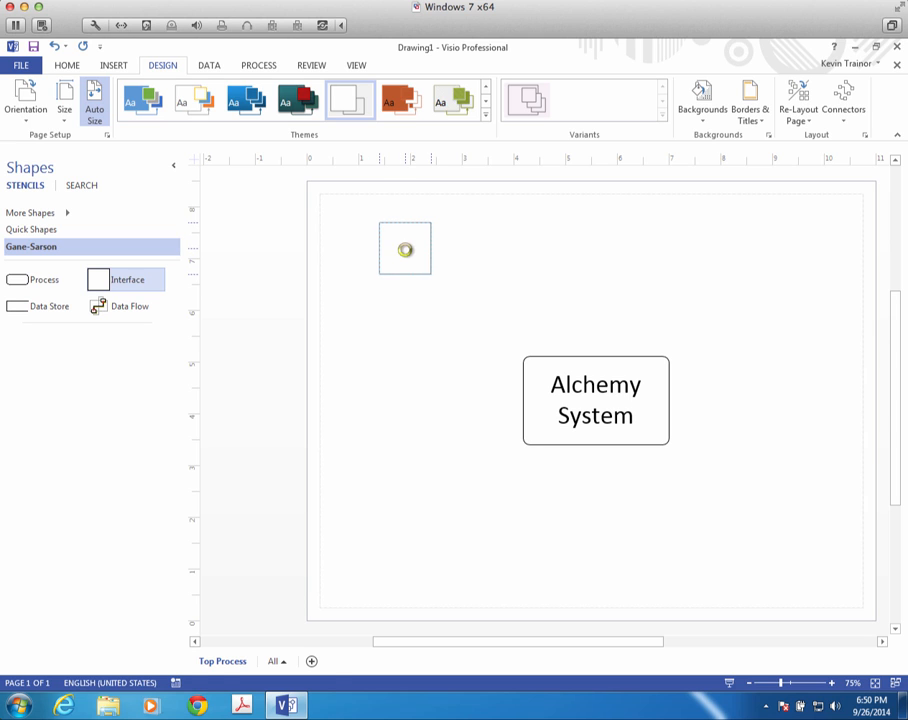
{"action": "double_click", "coordinate": [405, 250]}
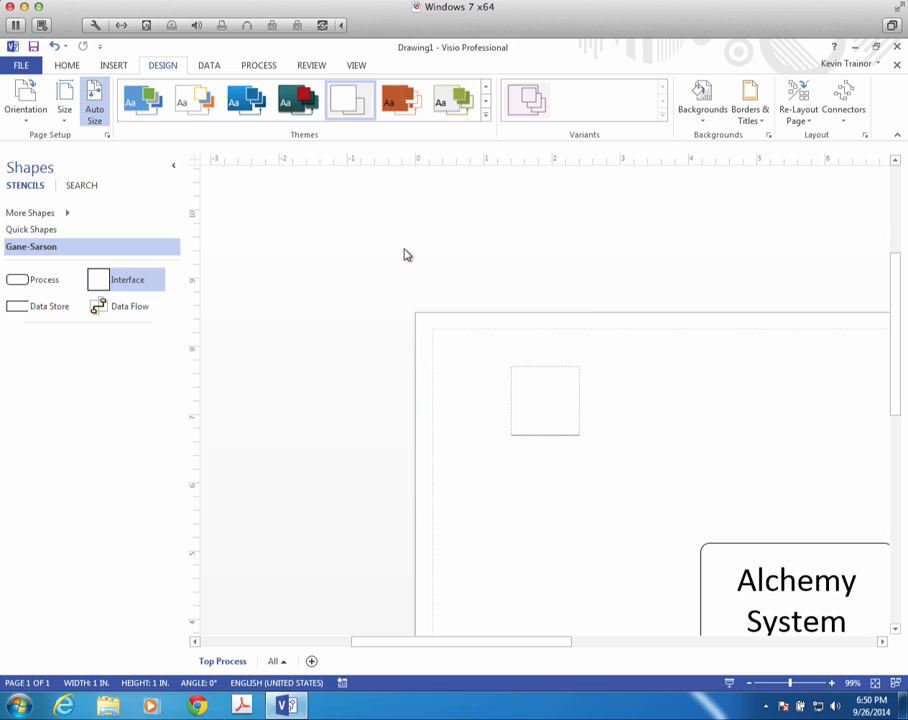
{"action": "type", "text": "Lead Supplier"}
Set the "Lead Supplier" label's font size to 14 pt.
{"action": "left_click_drag", "start_coordinate": [573, 400], "coordinate": [495, 403]}
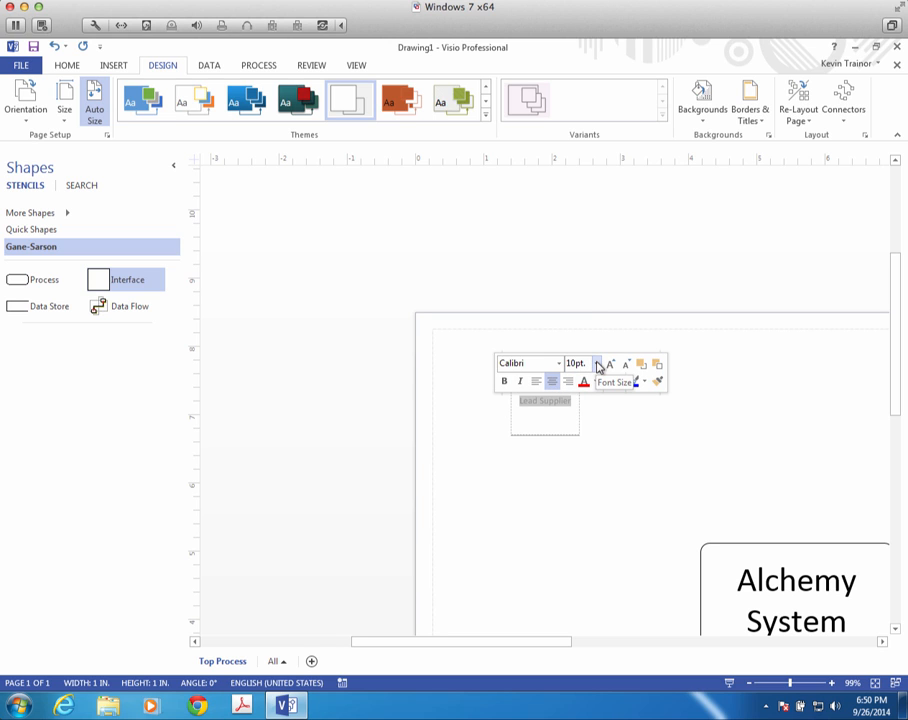
{"action": "left_click", "coordinate": [597, 366]}
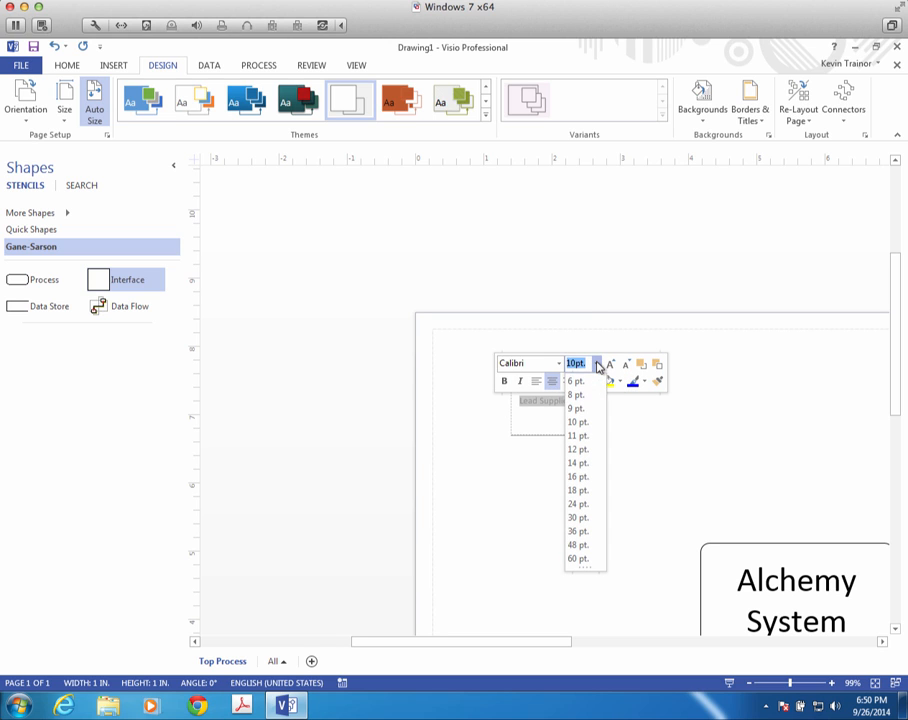
{"action": "left_click", "coordinate": [584, 464]}
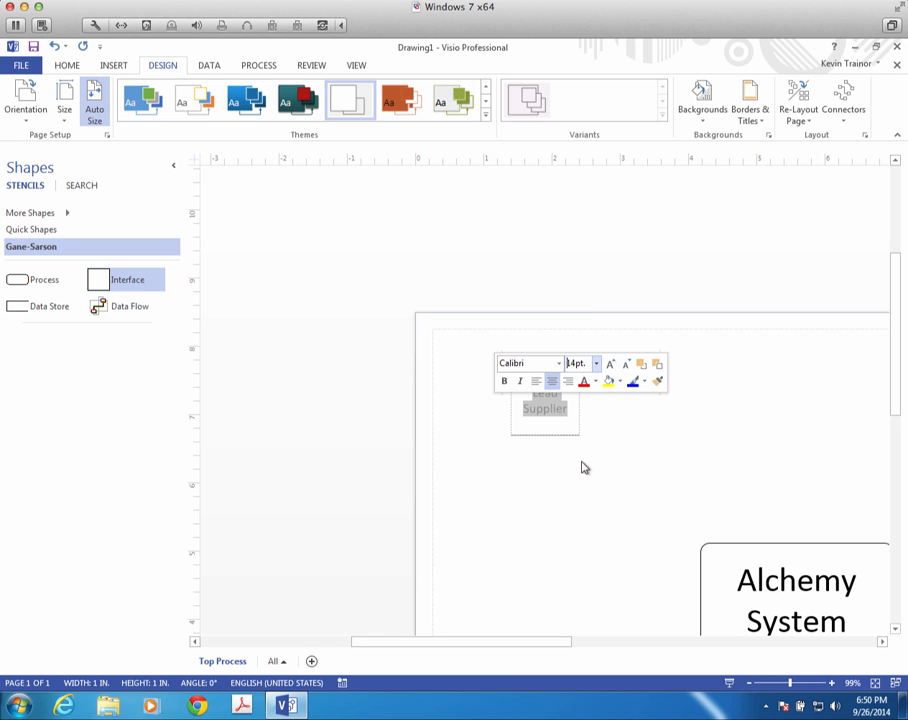
{"action": "left_click", "coordinate": [591, 501]}
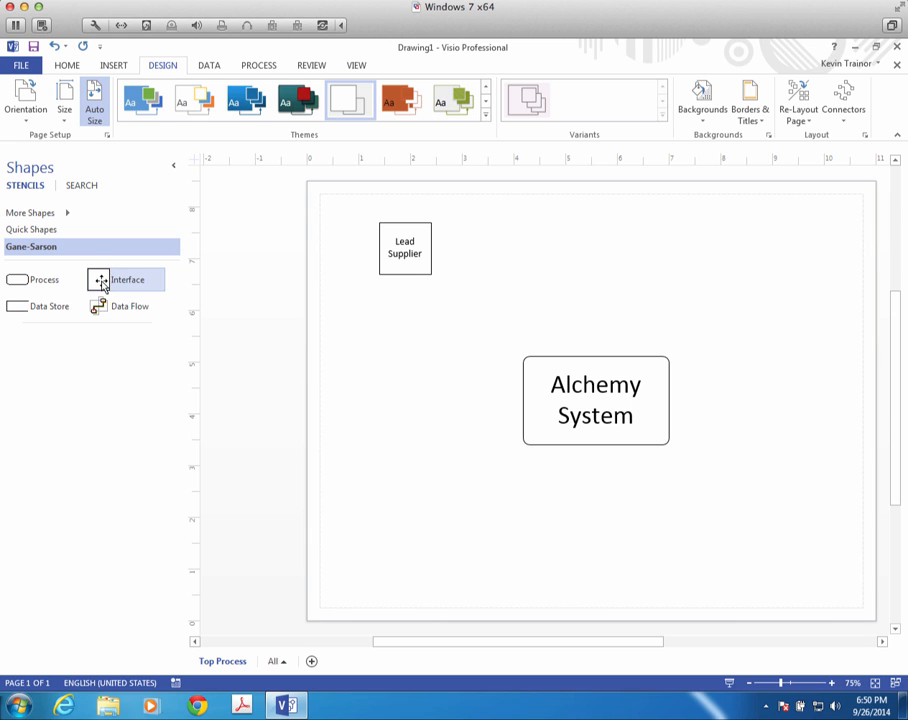
Place an Interface shape near the page's lower-right corner and label it "Gold Dealer".
{"action": "left_click_drag", "start_coordinate": [101, 284], "coordinate": [805, 557]}
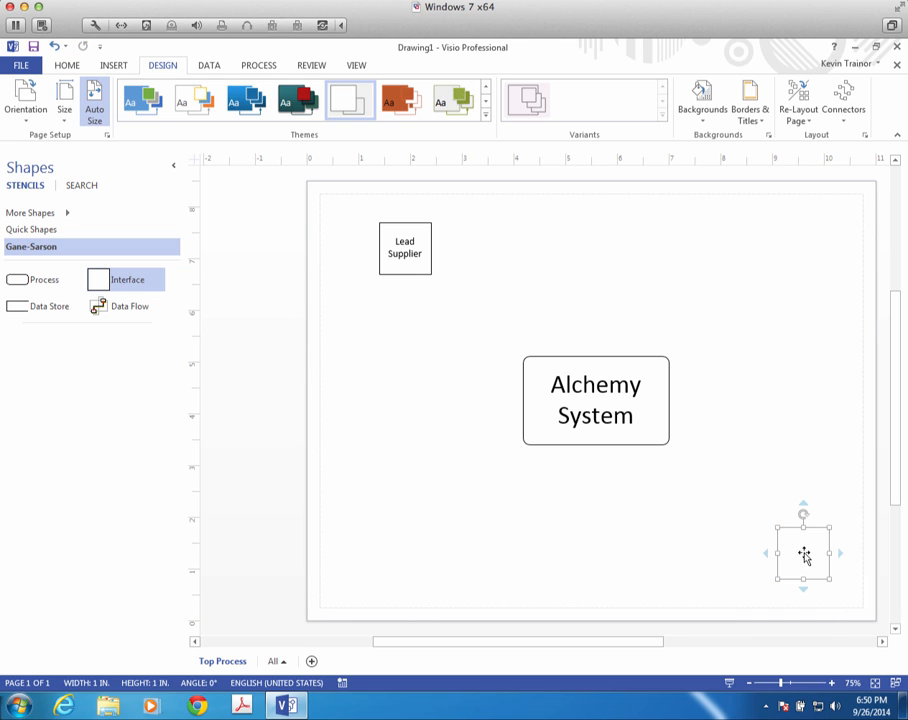
{"action": "double_click", "coordinate": [804, 551]}
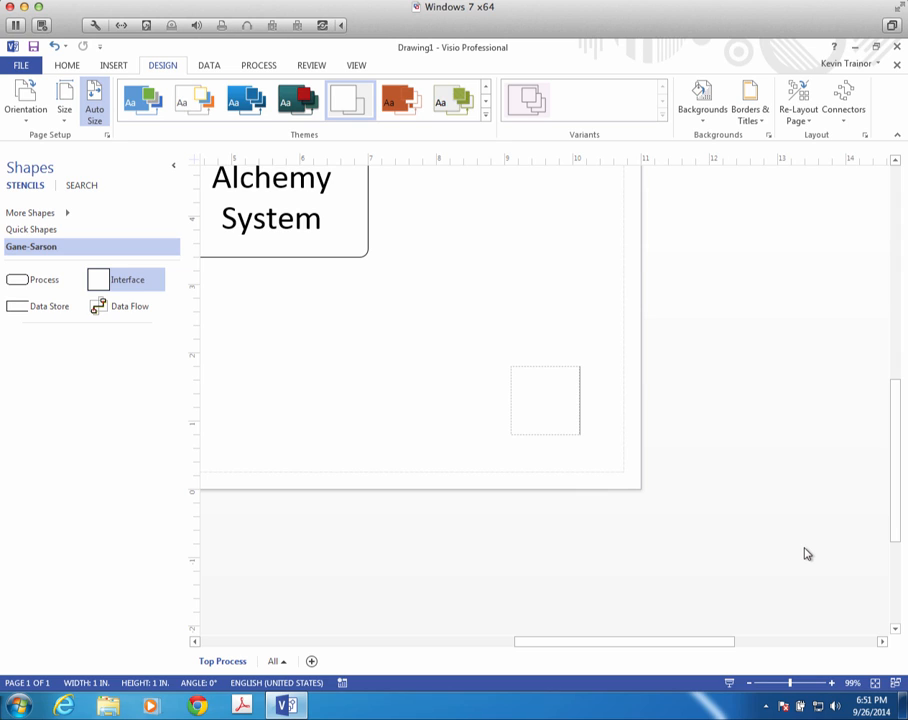
{"action": "type", "text": "Gold Dealer"}
Set the "Gold Dealer" label's font size to 14 pt.
{"action": "double_click", "coordinate": [560, 403]}
{"action": "key", "text": "ctrl+a"}
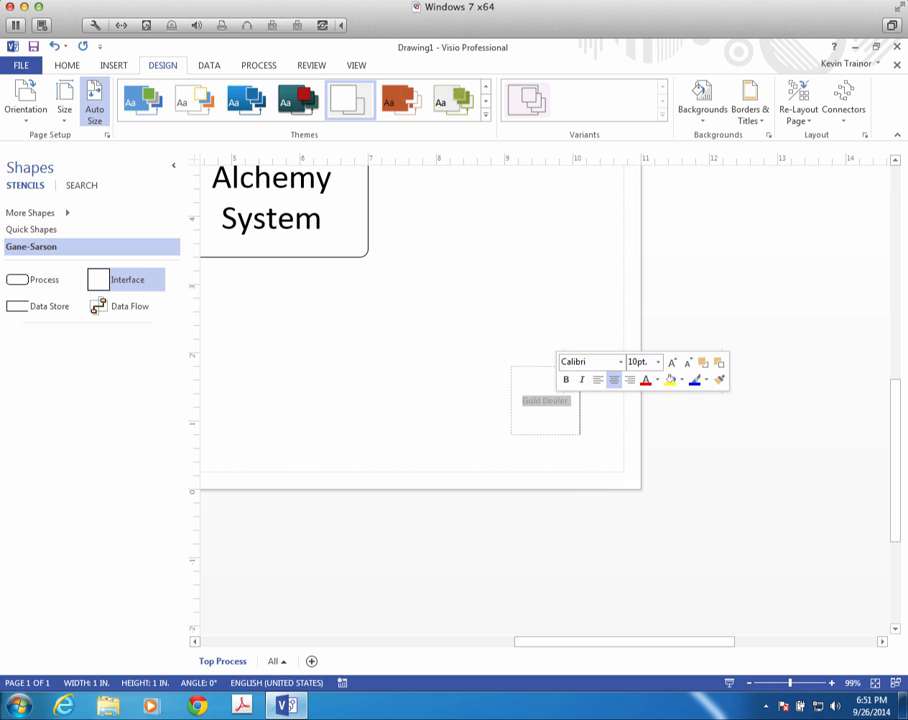
{"action": "left_click", "coordinate": [660, 364]}
{"action": "left_click", "coordinate": [659, 363]}
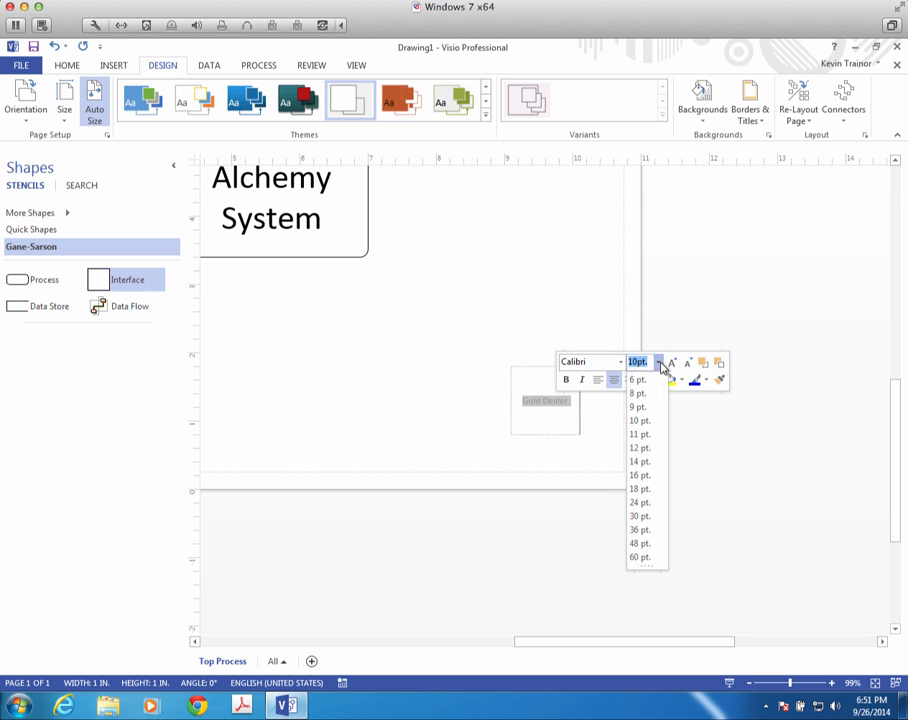
{"action": "left_click", "coordinate": [641, 463]}
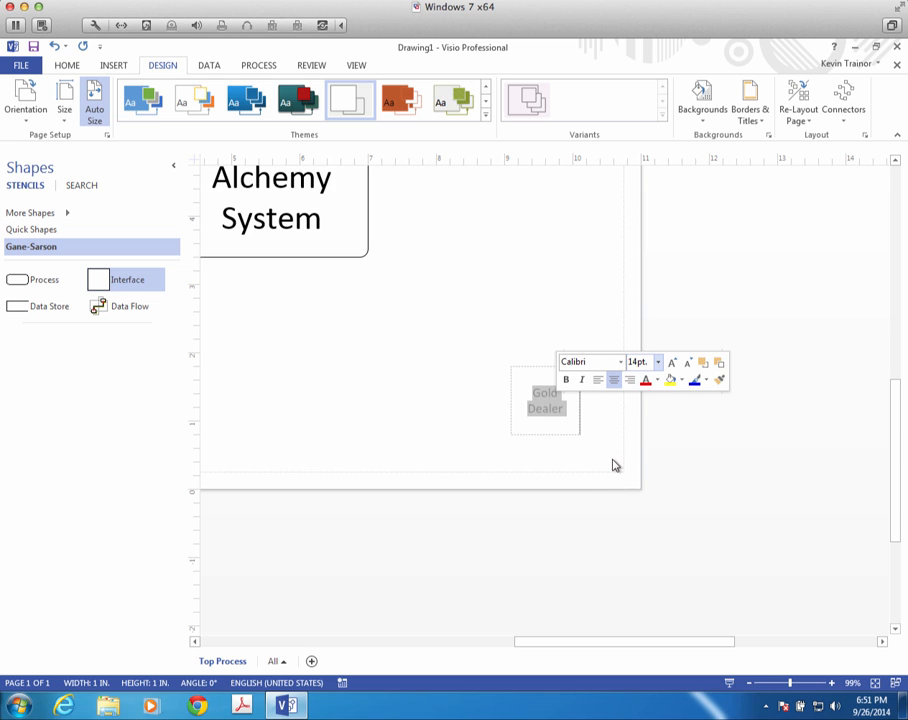
{"action": "left_click", "coordinate": [613, 465]}
{"action": "key", "text": "ctrl+shift+w"}
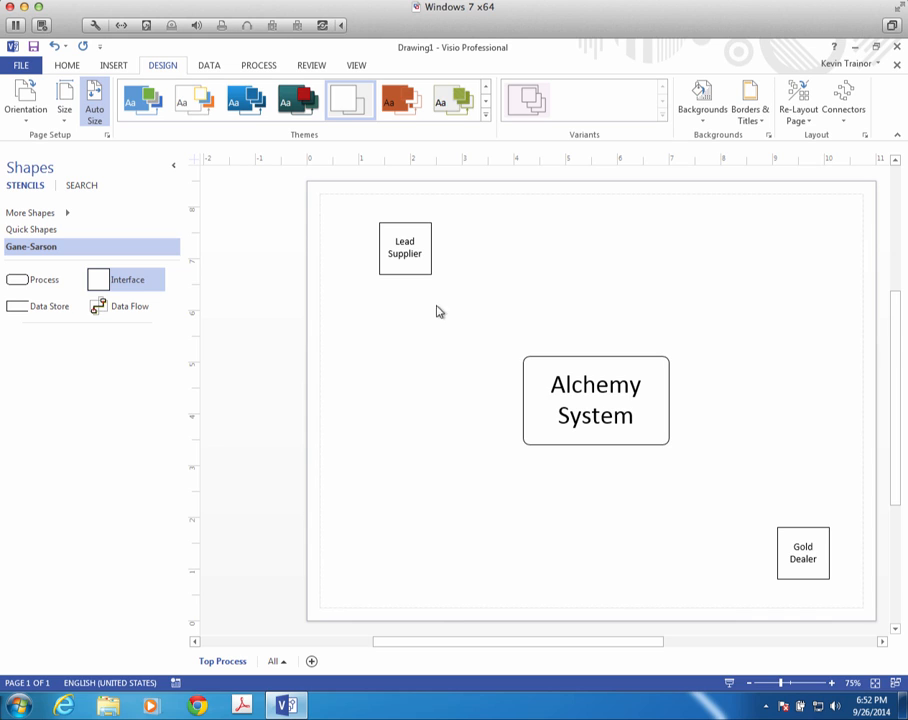
Enlarge the Lead Supplier and Gold Dealer squares to 1.4 by 1.4 in each and shift Gold Dealer slightly down and left.
{"action": "left_click", "coordinate": [405, 254]}
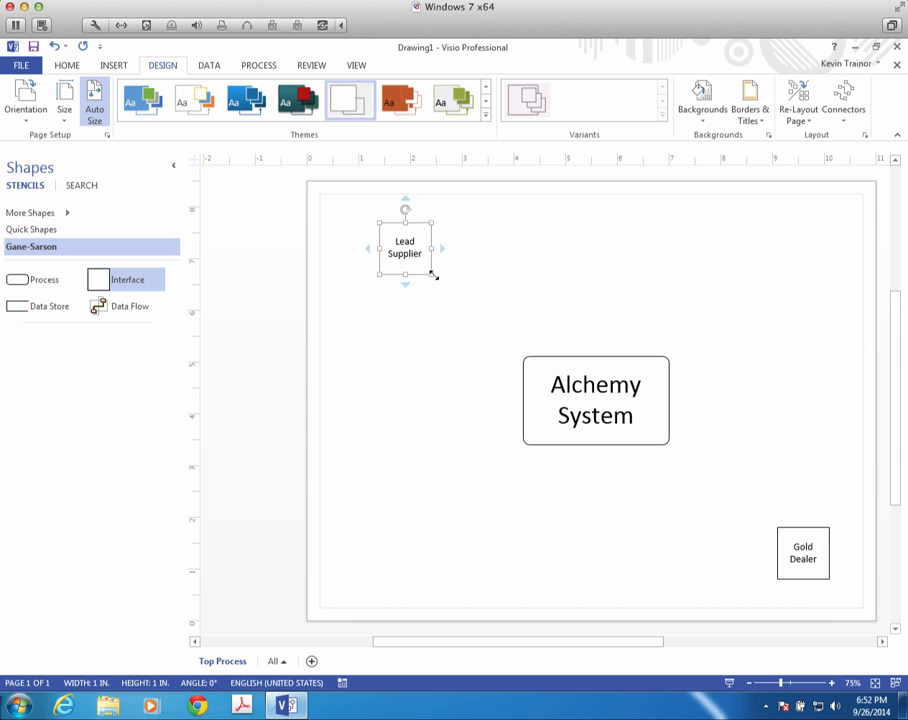
{"action": "left_click_drag", "start_coordinate": [432, 274], "coordinate": [456, 286]}
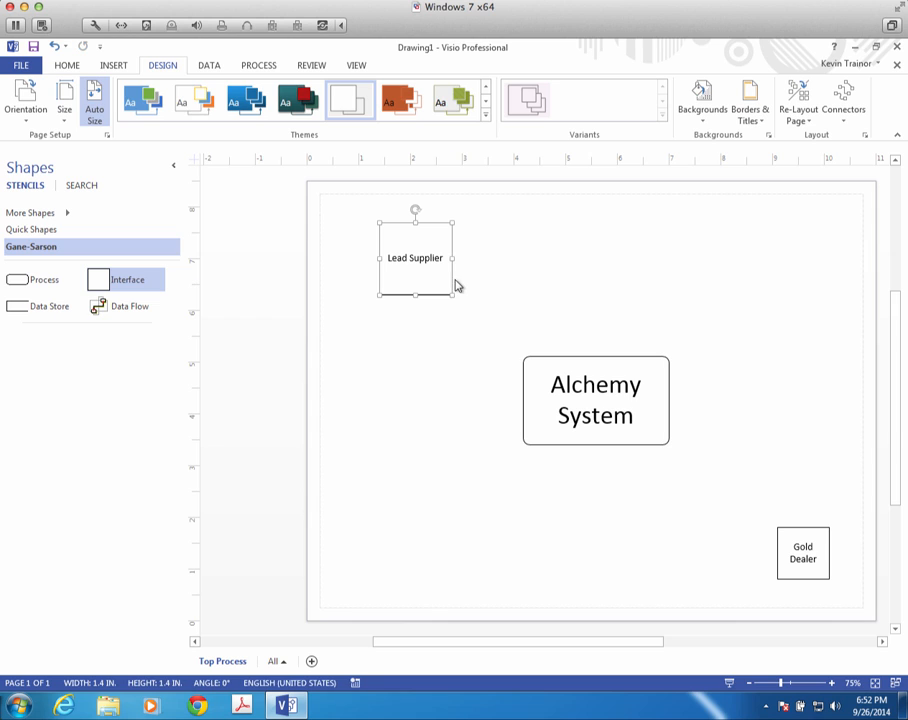
{"action": "left_click", "coordinate": [803, 545]}
{"action": "left_click_drag", "start_coordinate": [829, 526], "coordinate": [844, 512]}
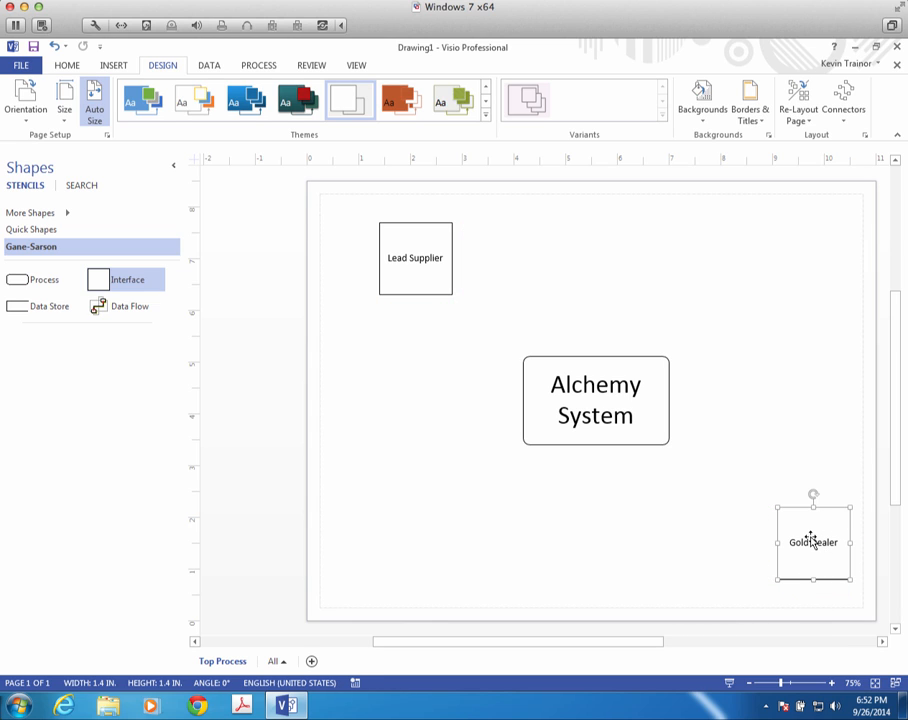
{"action": "left_click_drag", "start_coordinate": [811, 539], "coordinate": [807, 547]}
{"action": "left_click", "coordinate": [603, 535]}
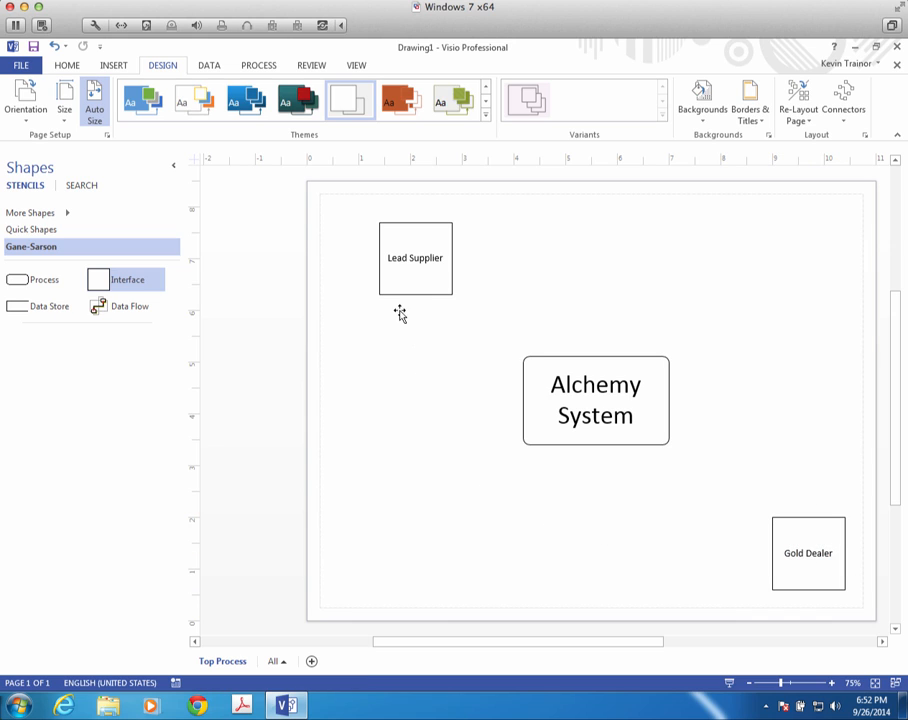
Connect a Data Flow from Lead Supplier to the Alchemy System process and enter "Lead" as its label text.
{"action": "mouse_move", "coordinate": [405, 282]}
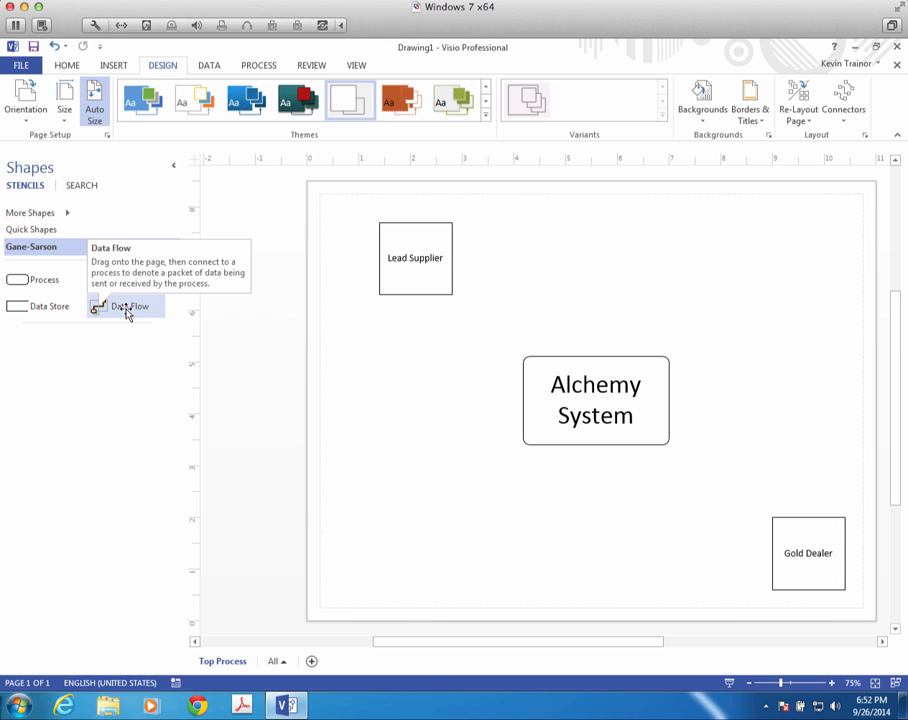
{"action": "left_click_drag", "start_coordinate": [127, 314], "coordinate": [479, 294]}
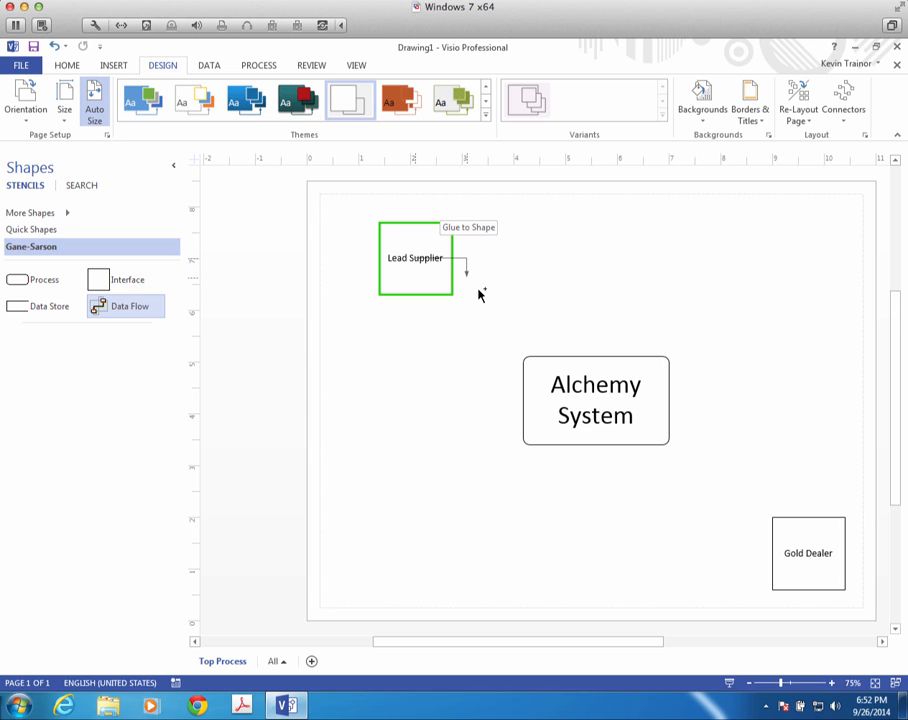
{"action": "left_click_drag", "start_coordinate": [479, 294], "coordinate": [480, 297]}
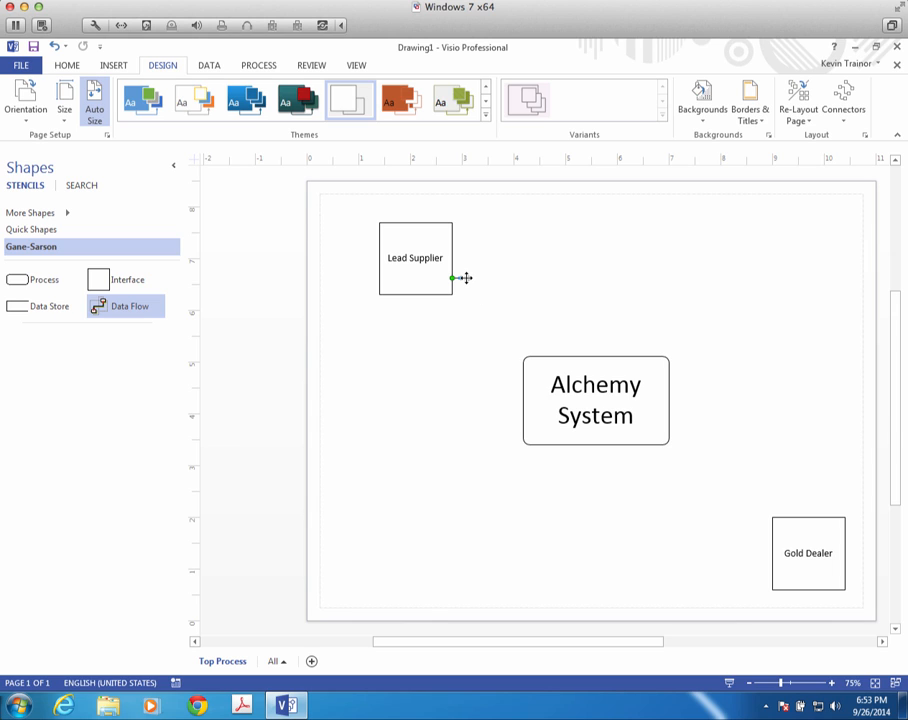
{"action": "left_click_drag", "start_coordinate": [466, 278], "coordinate": [597, 372]}
{"action": "left_click_drag", "start_coordinate": [597, 371], "coordinate": [597, 373]}
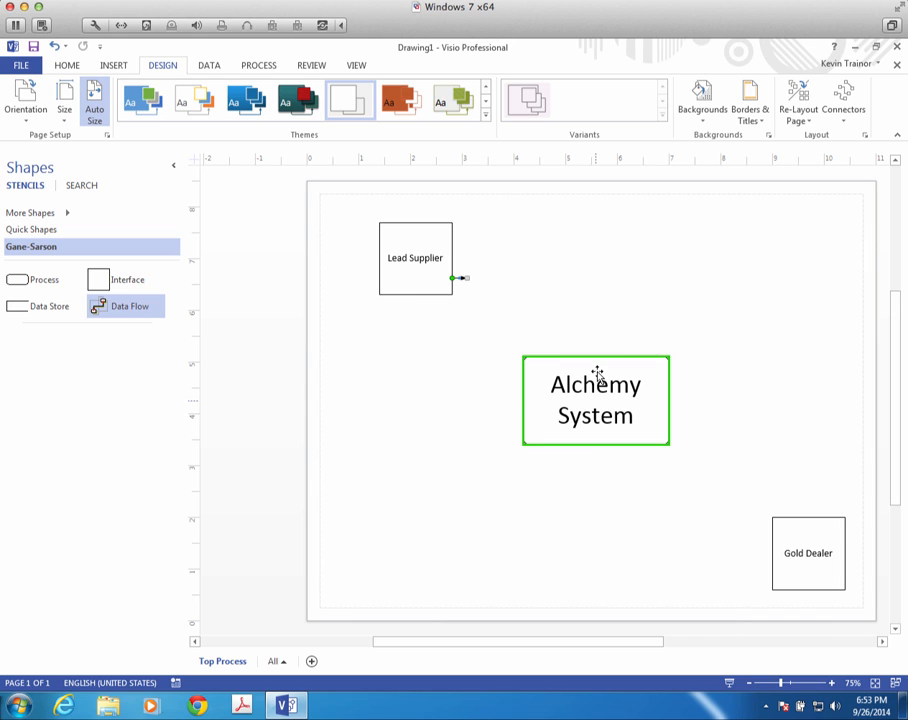
{"action": "left_click", "coordinate": [476, 515]}
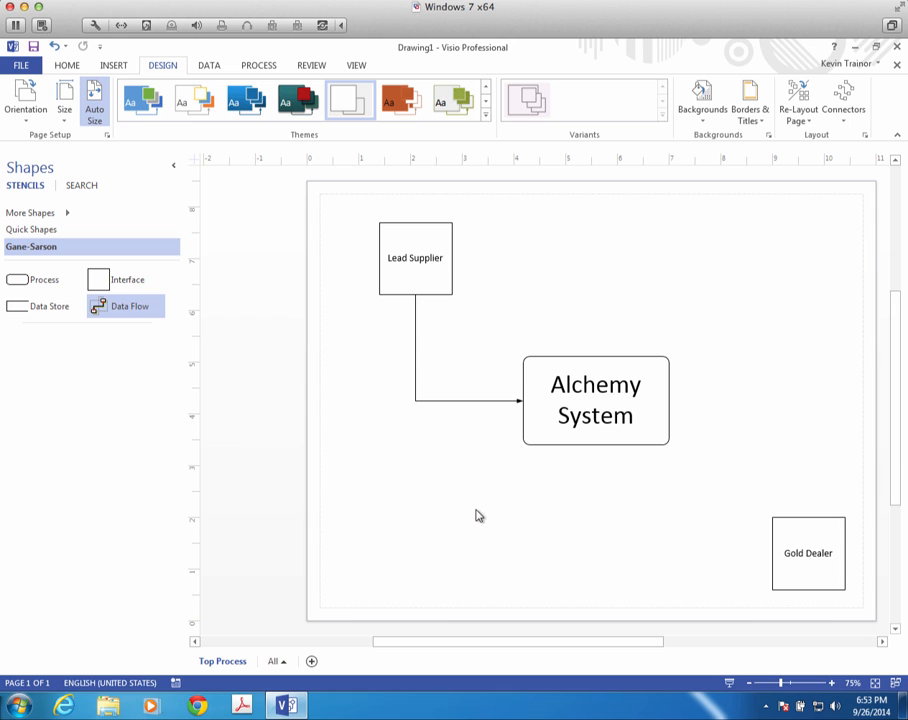
{"action": "double_click", "coordinate": [415, 400]}
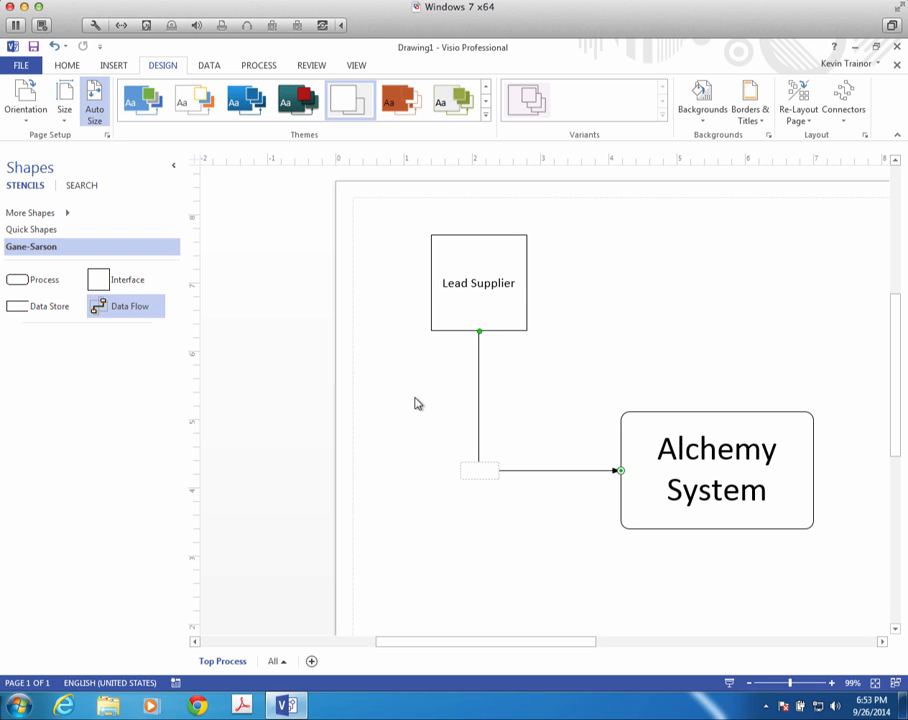
{"action": "type", "text": "Lead"}
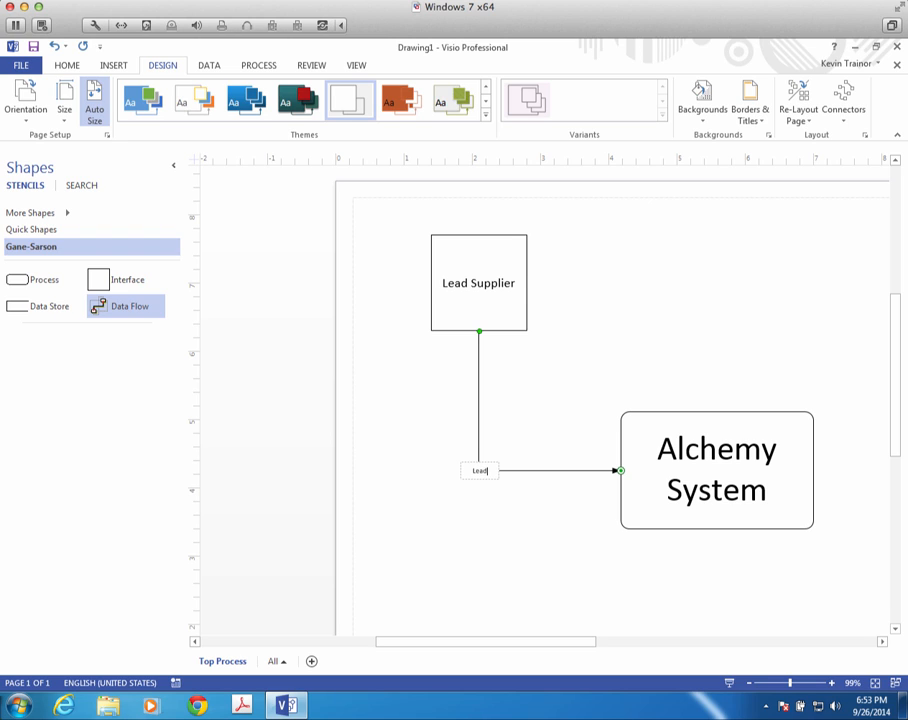
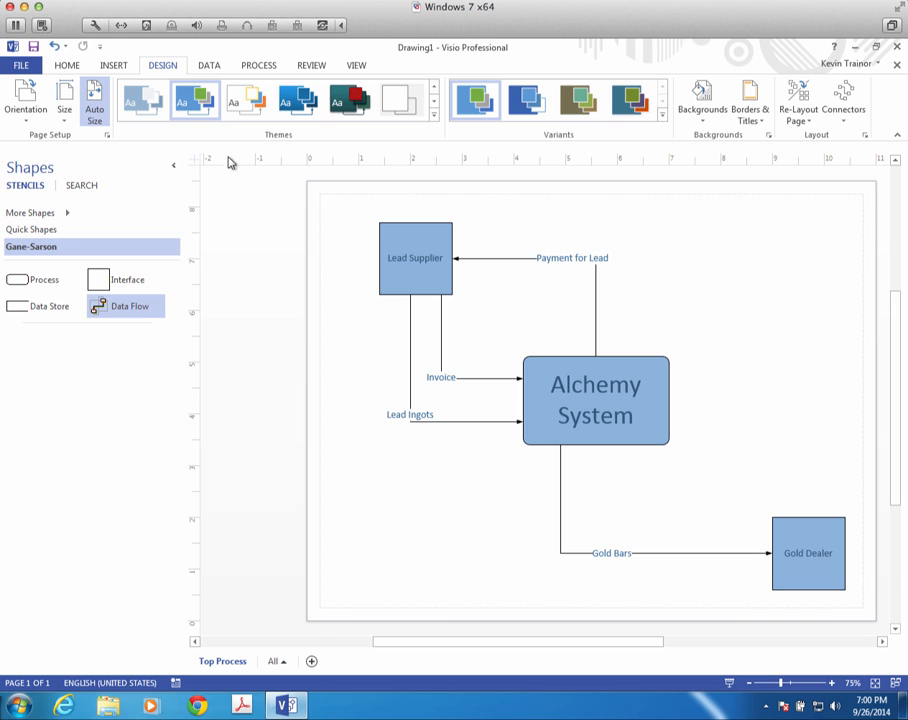
Try the theme with light grey shape fills on the diagram, then return to the blue-filled theme.
{"action": "left_click", "coordinate": [250, 105]}
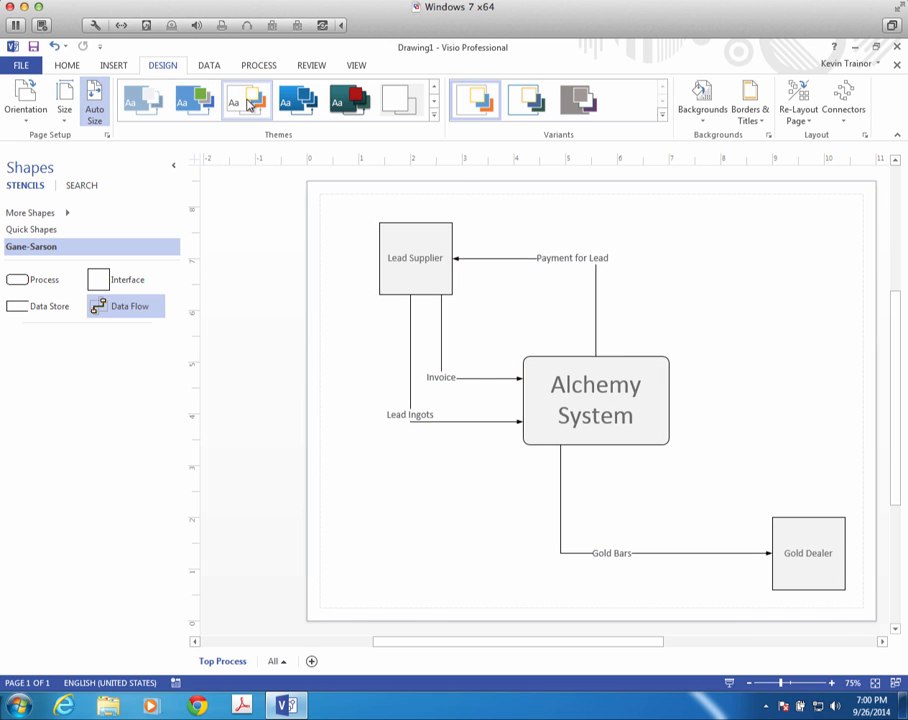
{"action": "left_click", "coordinate": [197, 106]}
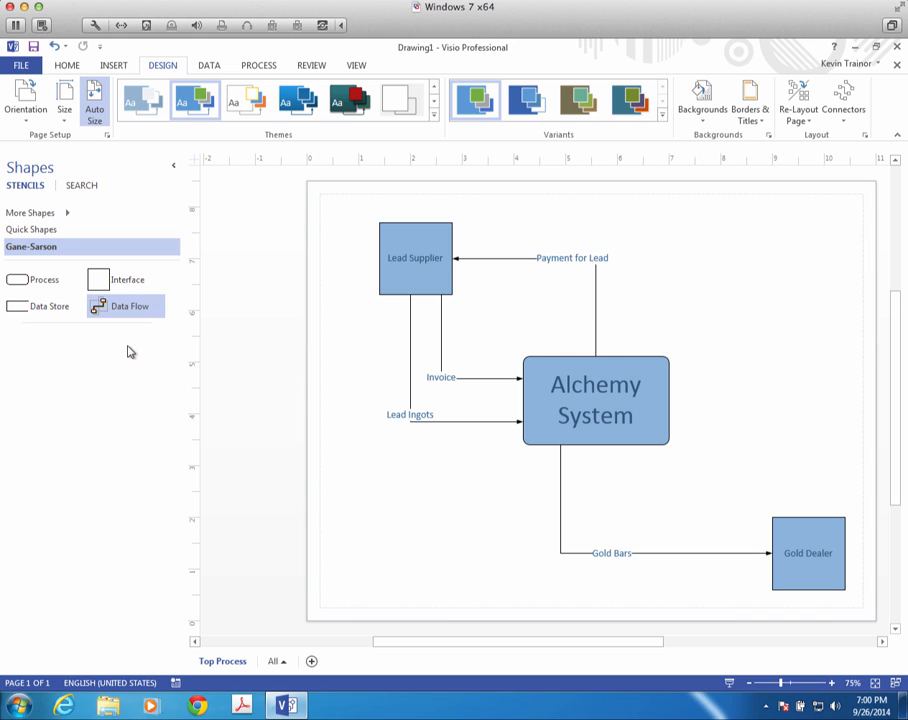
Connect a Data Flow from Alchemy System to Lead Supplier below "Payment for Lead", shift its vertical segment slightly left, and label it "Order".
{"action": "left_click_drag", "start_coordinate": [98, 303], "coordinate": [442, 245]}
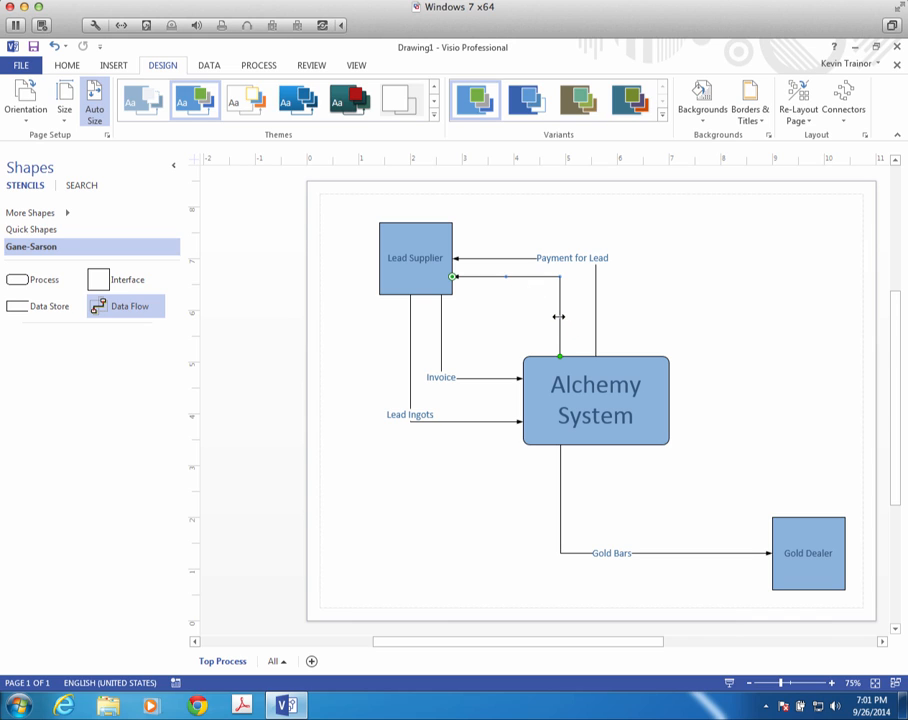
{"action": "left_click_drag", "start_coordinate": [559, 316], "coordinate": [545, 320]}
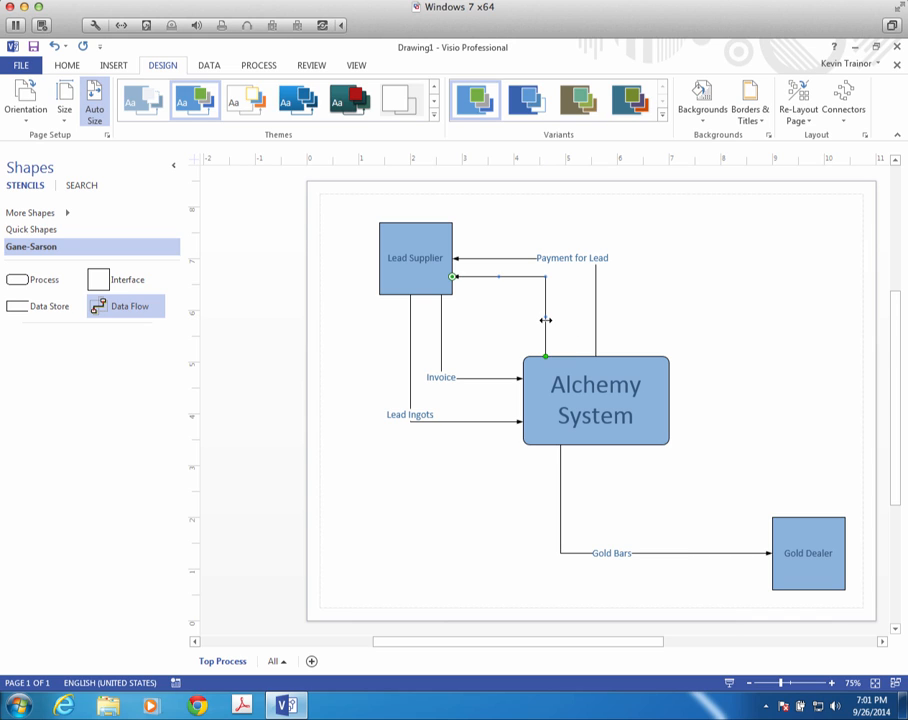
{"action": "double_click", "coordinate": [503, 278]}
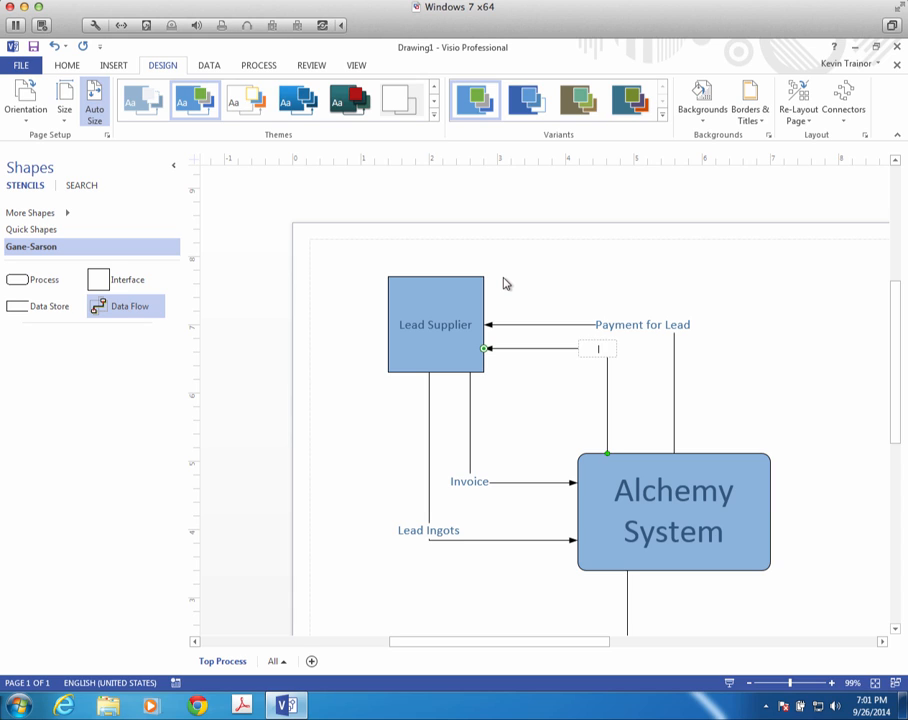
{"action": "type", "text": "Order"}
Set the "Order" data flow label's font size to 14 pt.
{"action": "double_click", "coordinate": [598, 349]}
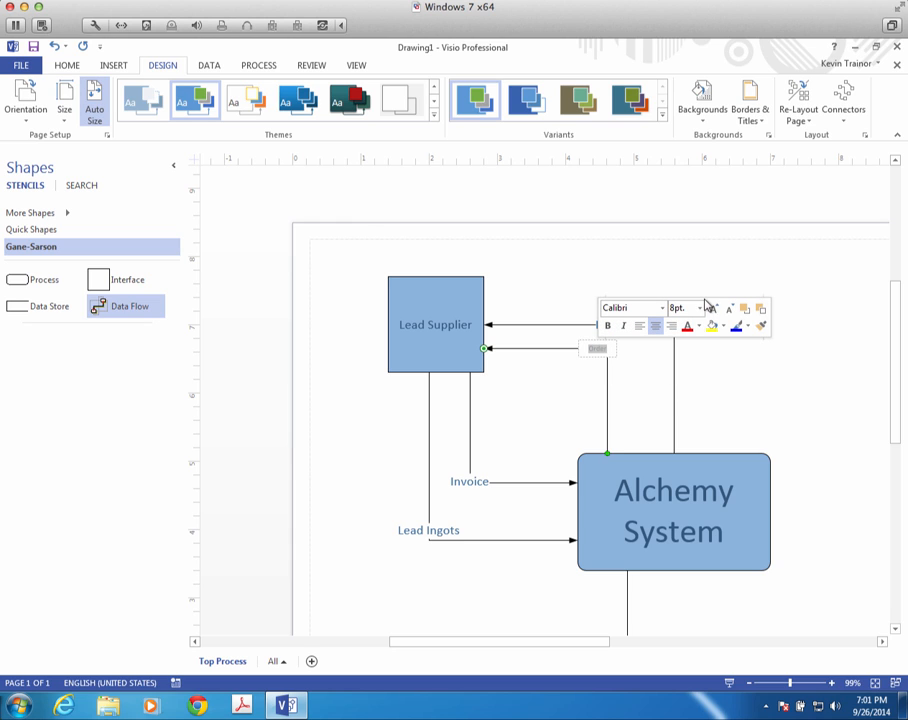
{"action": "left_click", "coordinate": [701, 313]}
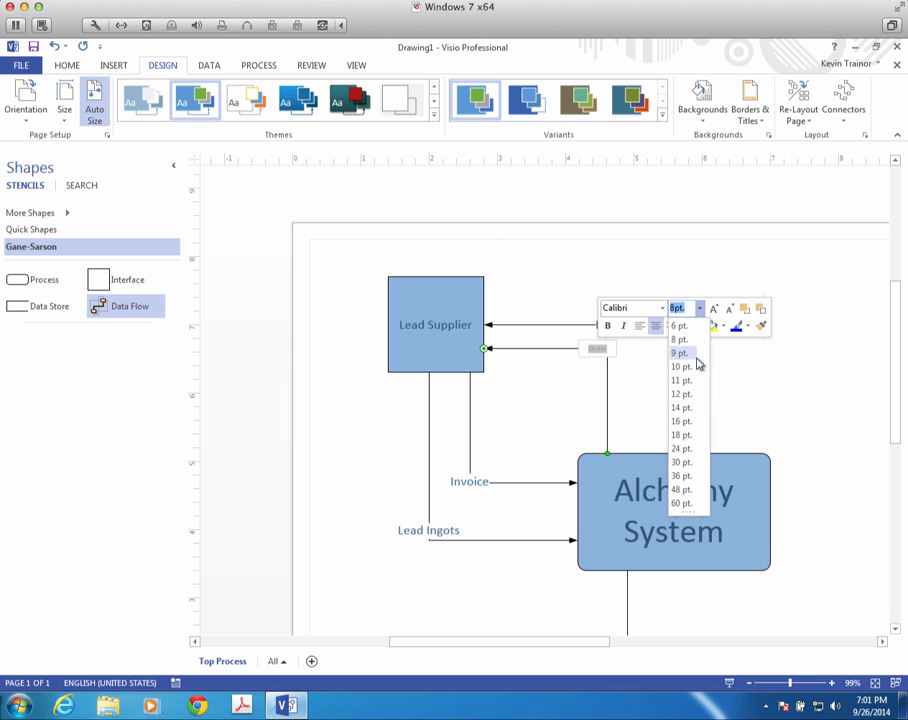
{"action": "key", "text": "Escape"}
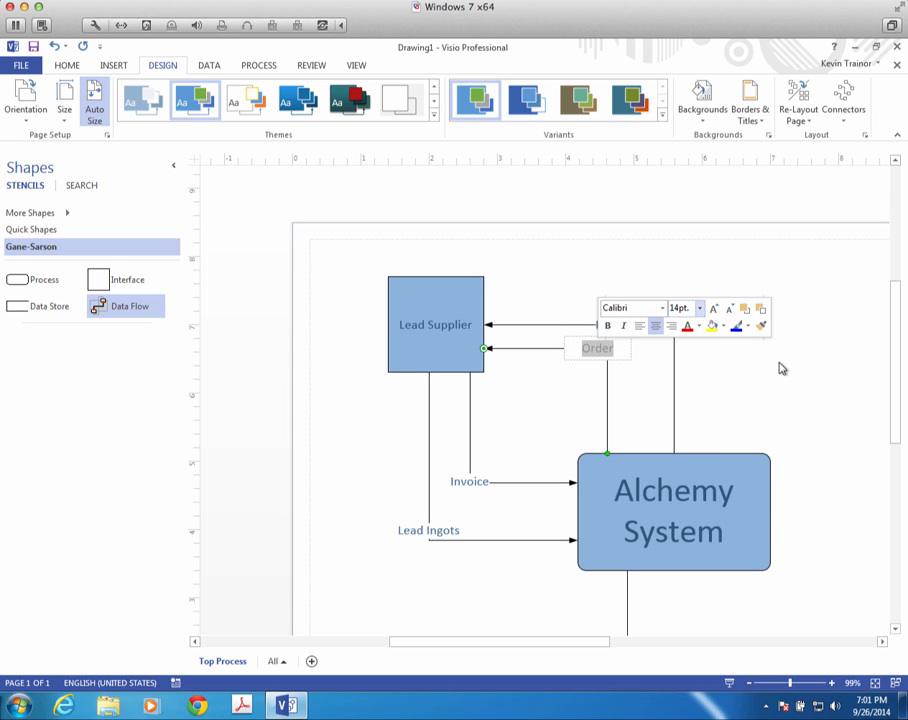
{"action": "scroll", "coordinate": [778, 367], "scroll_direction": "down", "scroll_amount": 2}
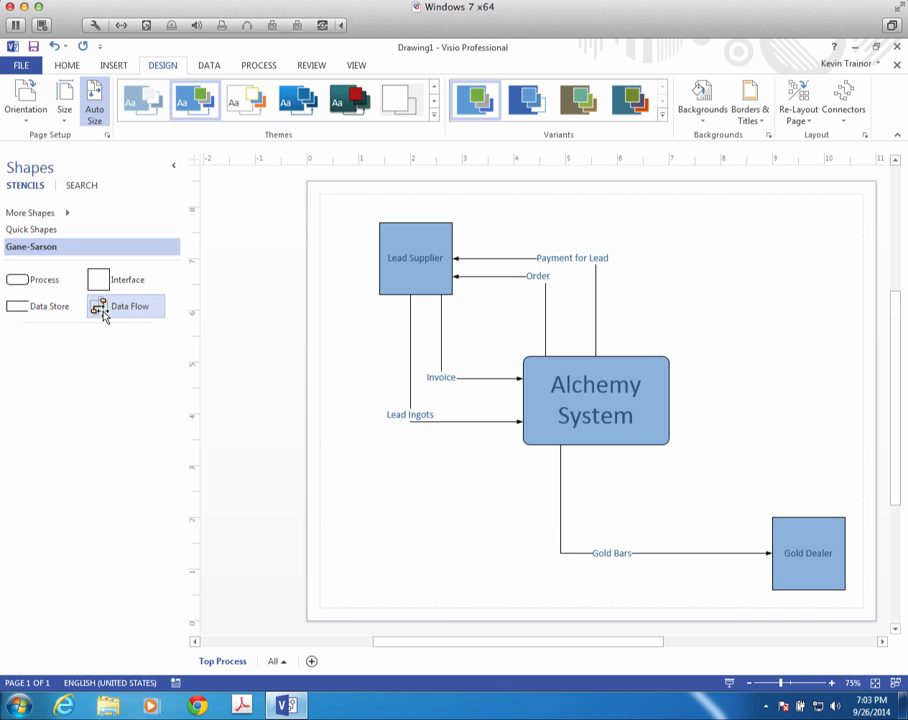
Connect a Data Flow from Alchemy System to Gold Dealer and raise its horizontal segment slightly further above the "Gold Bars" flow.
{"action": "left_click_drag", "start_coordinate": [104, 311], "coordinate": [685, 417]}
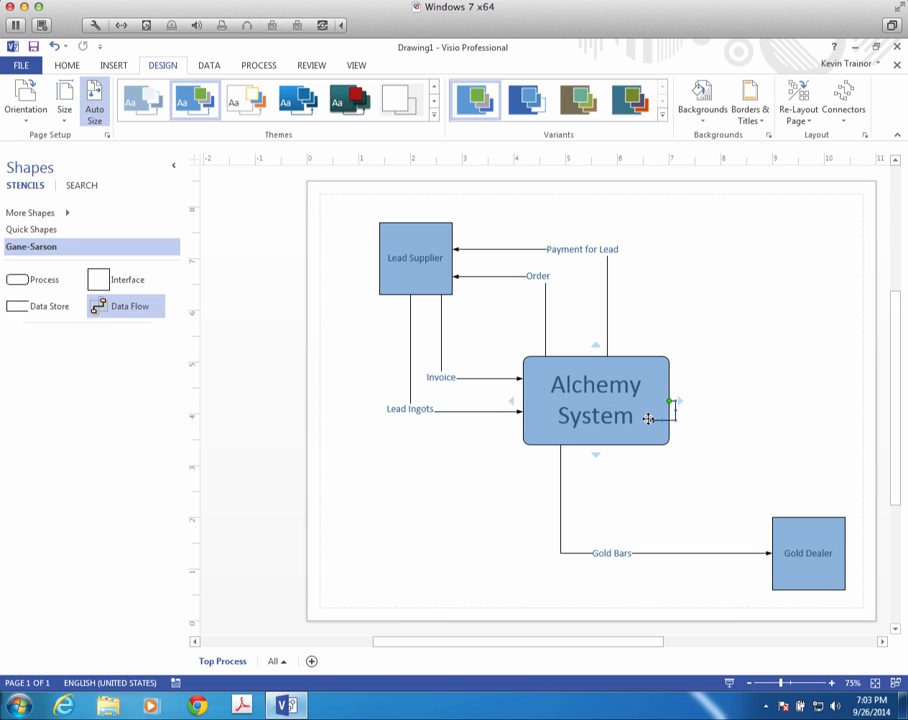
{"action": "left_click_drag", "start_coordinate": [651, 418], "coordinate": [771, 536]}
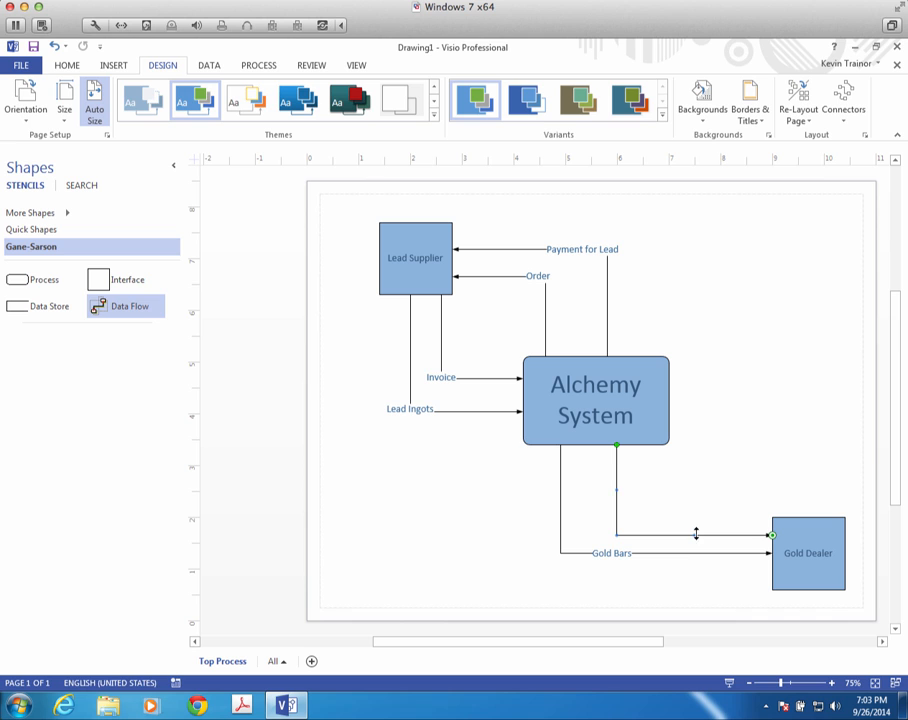
{"action": "left_click_drag", "start_coordinate": [697, 535], "coordinate": [696, 527]}
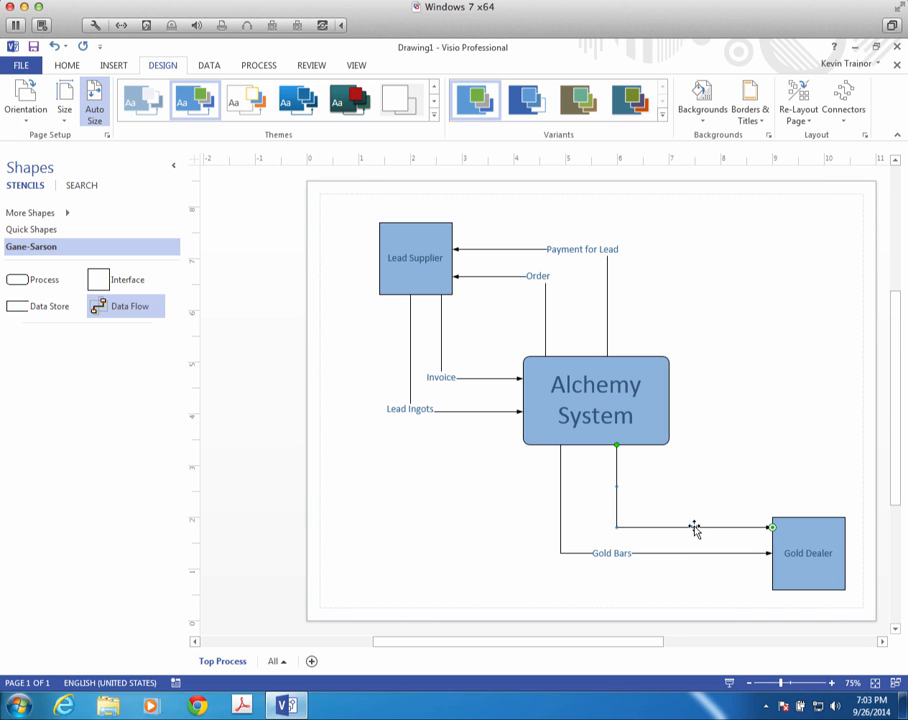
Label the new data flow above "Gold Bars" as "Shipping Manifest".
{"action": "double_click", "coordinate": [617, 522]}
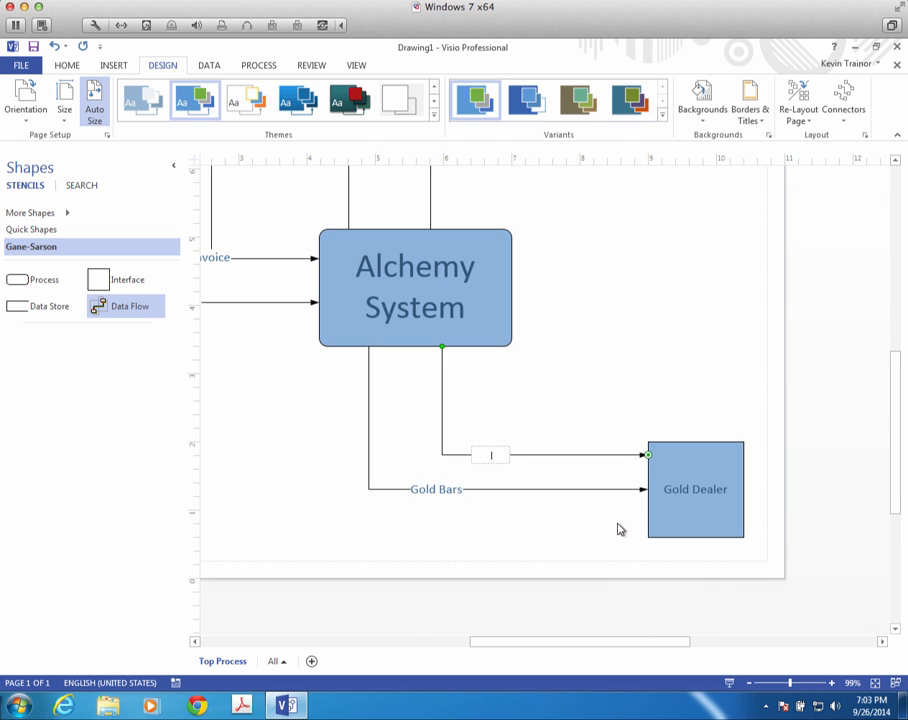
{"action": "type", "text": "0"}
{"action": "key", "text": "BackSpace"}
{"action": "type", "text": "Shipp"}
{"action": "type", "text": "ing Manifest"}
Set the "Shipping Manifest" label's font size to 14 pt.
{"action": "double_click", "coordinate": [511, 455]}
{"action": "key", "text": "ctrl+a"}
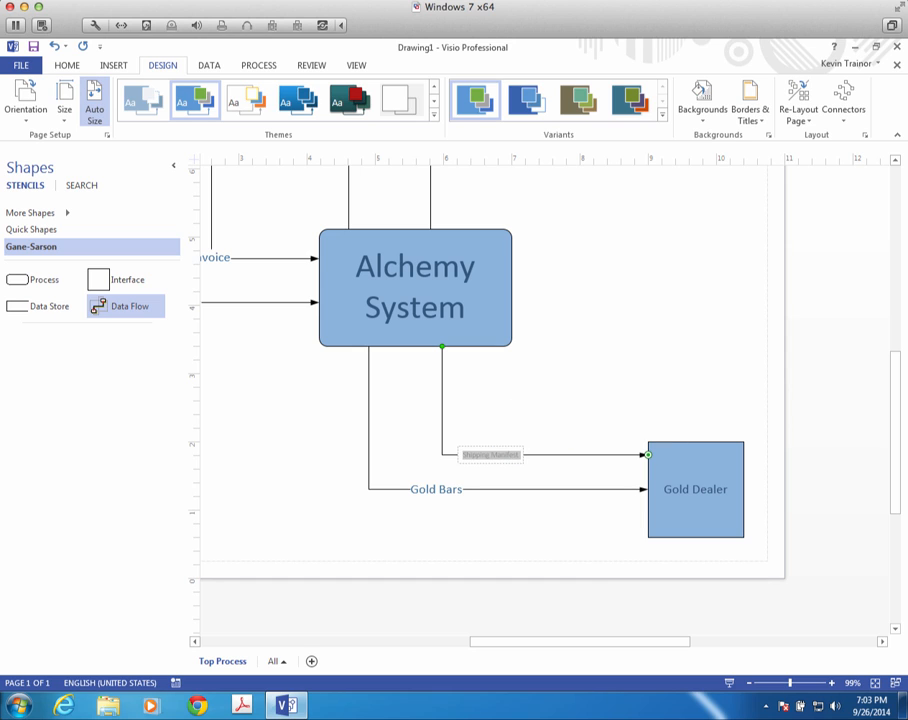
{"action": "left_click", "coordinate": [506, 455]}
{"action": "triple_click", "coordinate": [506, 455]}
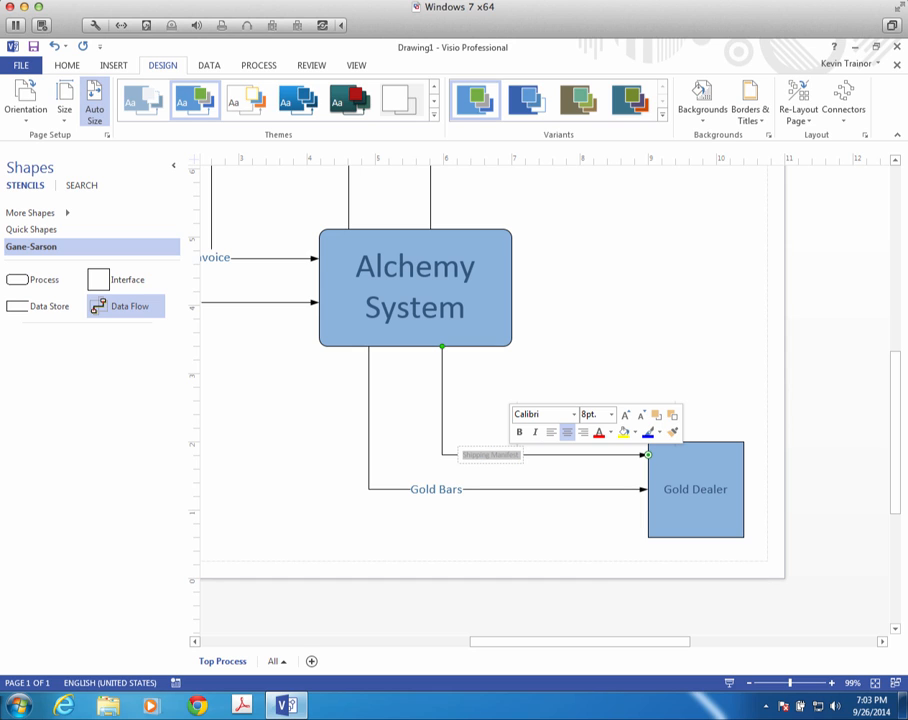
{"action": "left_click", "coordinate": [611, 414]}
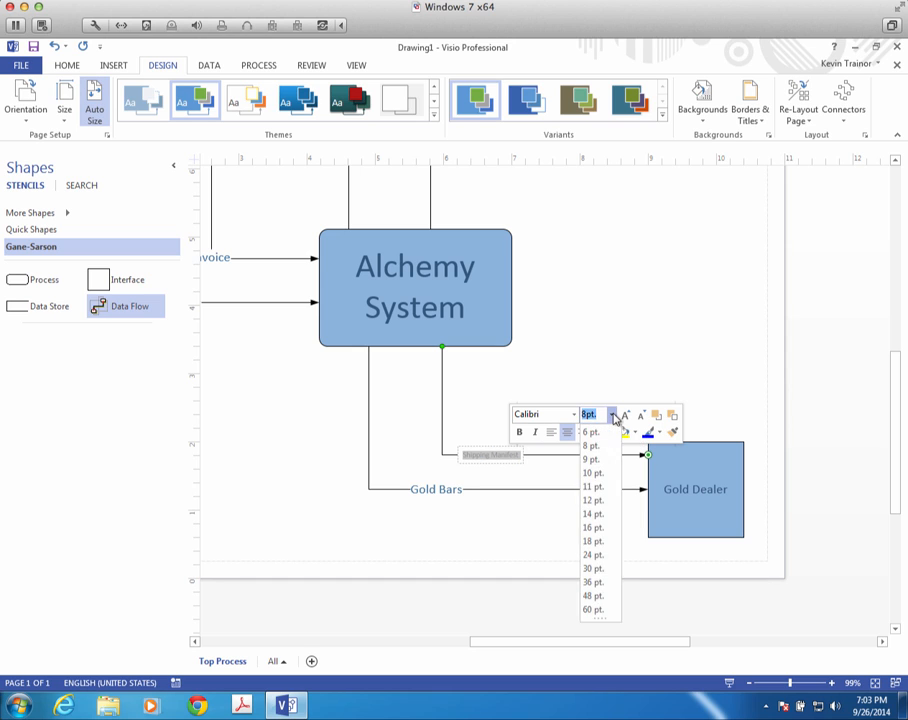
{"action": "left_click", "coordinate": [595, 515]}
{"action": "left_click", "coordinate": [595, 515]}
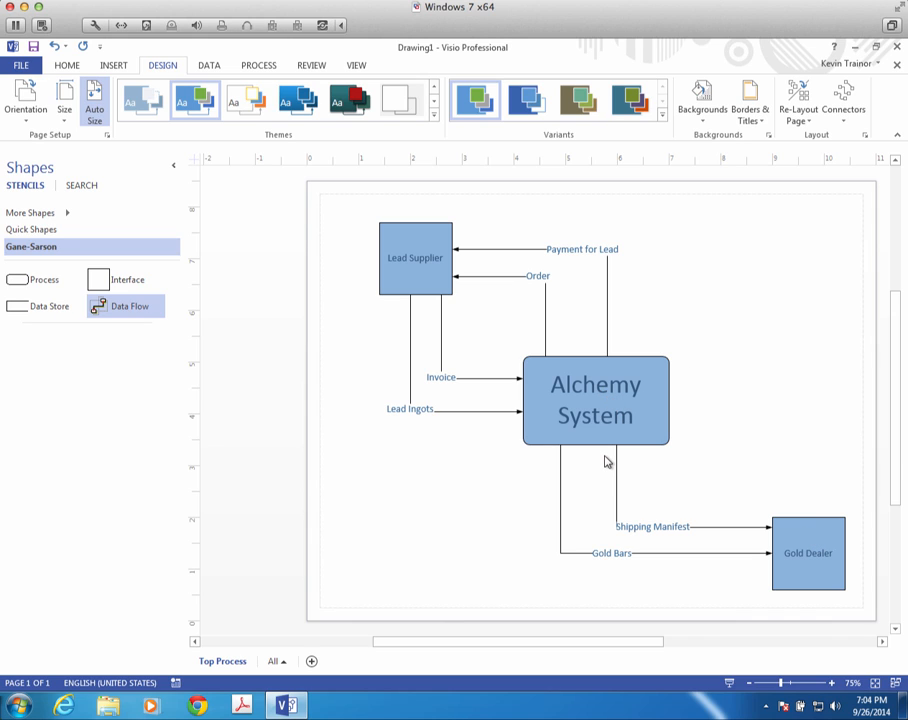
{"action": "mouse_move", "coordinate": [604, 461]}
{"action": "double_click", "coordinate": [649, 530]}
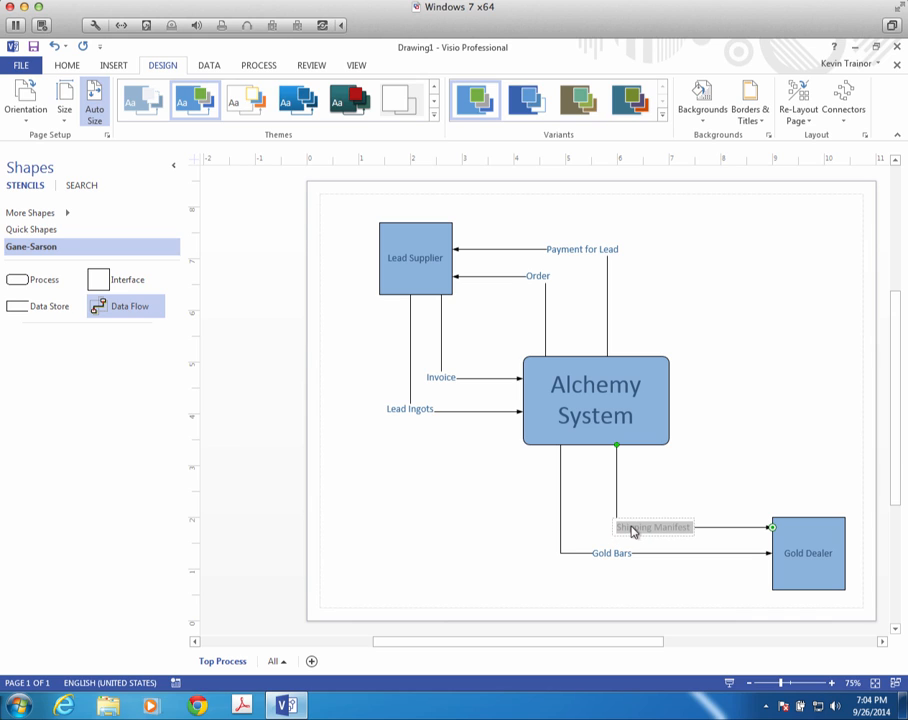
{"action": "left_click", "coordinate": [690, 498]}
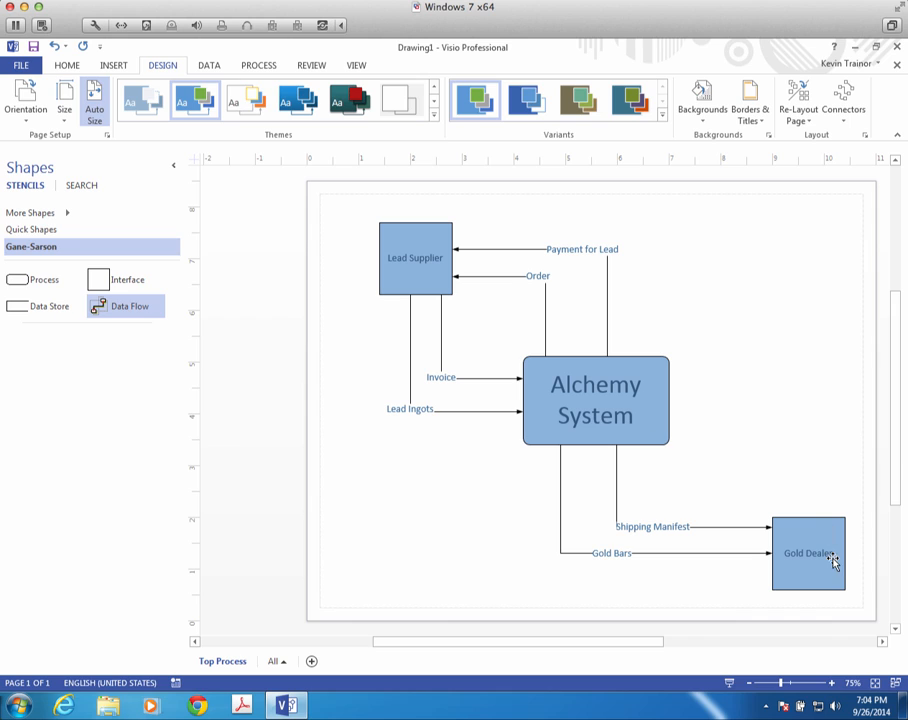
Relabel the "Invoice" flow as "Invoice for Lead" and shift the "Lead Ingots" flow's vertical segment left, clear of that label.
{"action": "mouse_move", "coordinate": [830, 562]}
{"action": "double_click", "coordinate": [442, 381]}
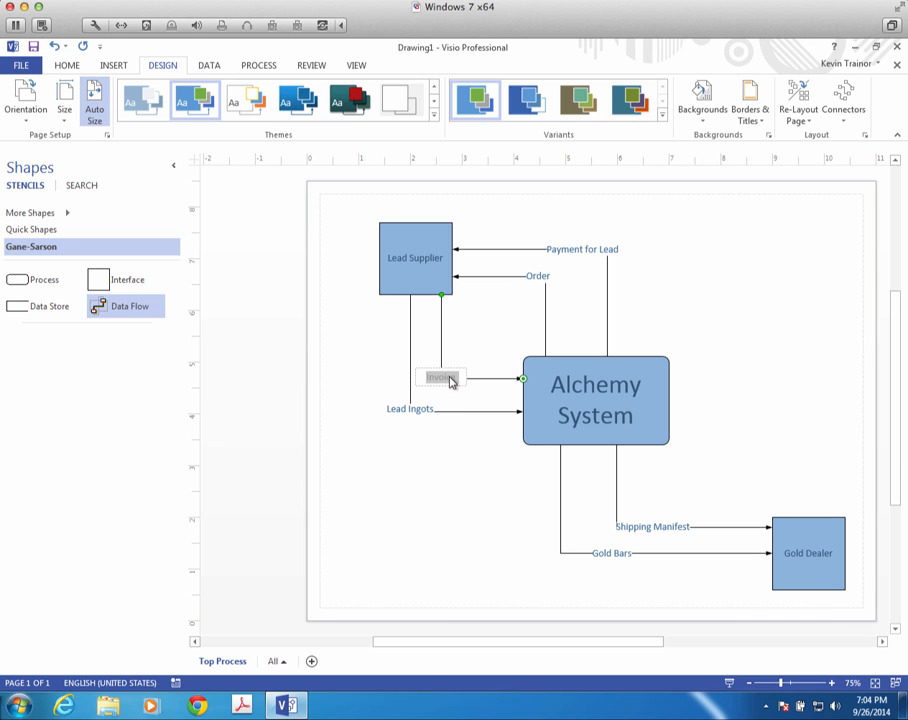
{"action": "left_click", "coordinate": [456, 378]}
{"action": "type", "text": "for Lead"}
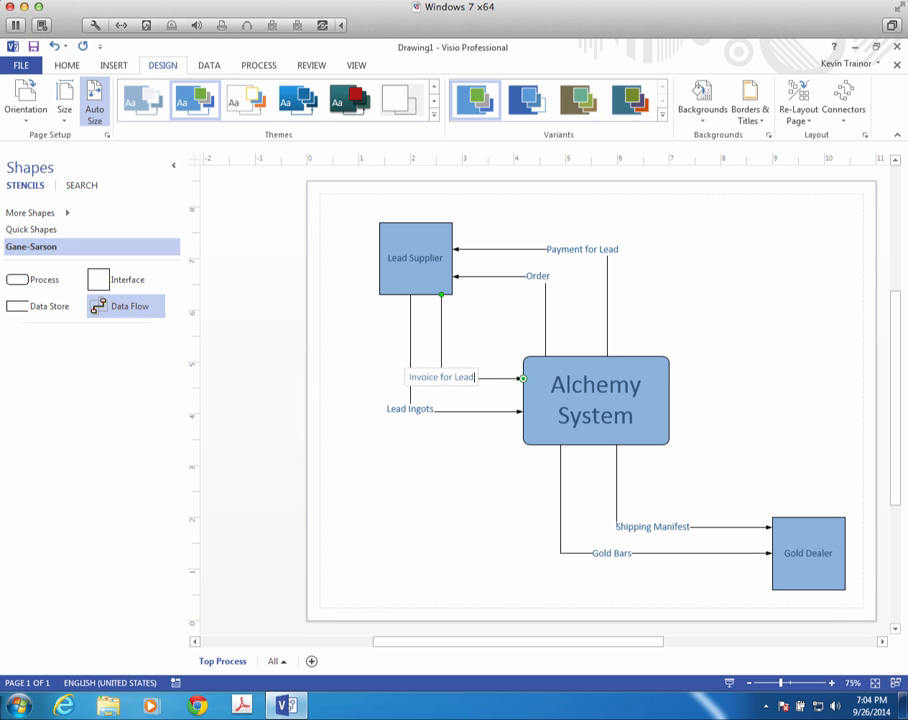
{"action": "key", "text": "Return"}
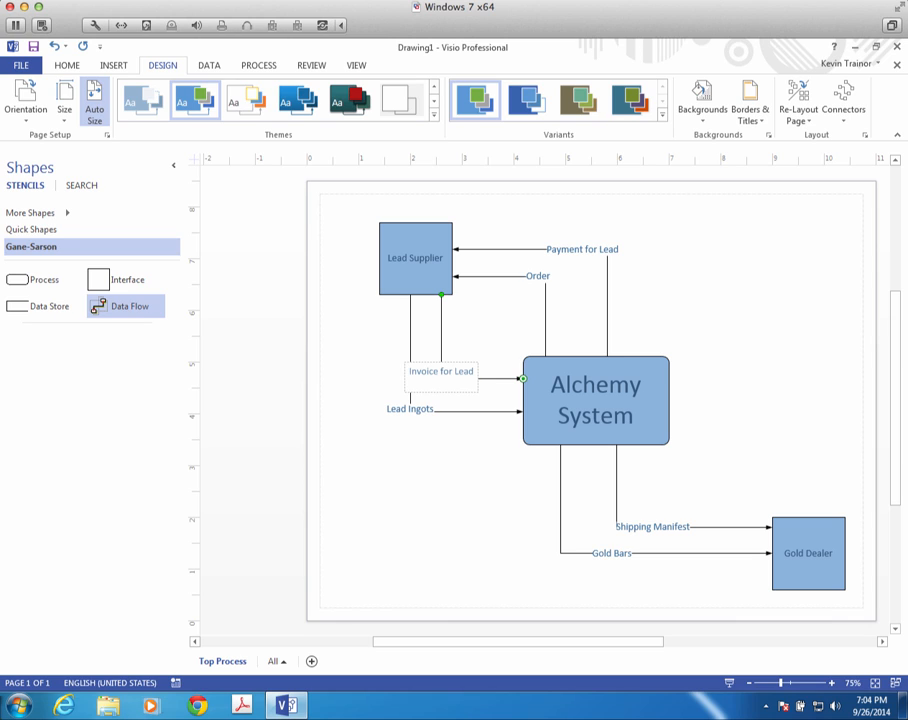
{"action": "left_click", "coordinate": [472, 491]}
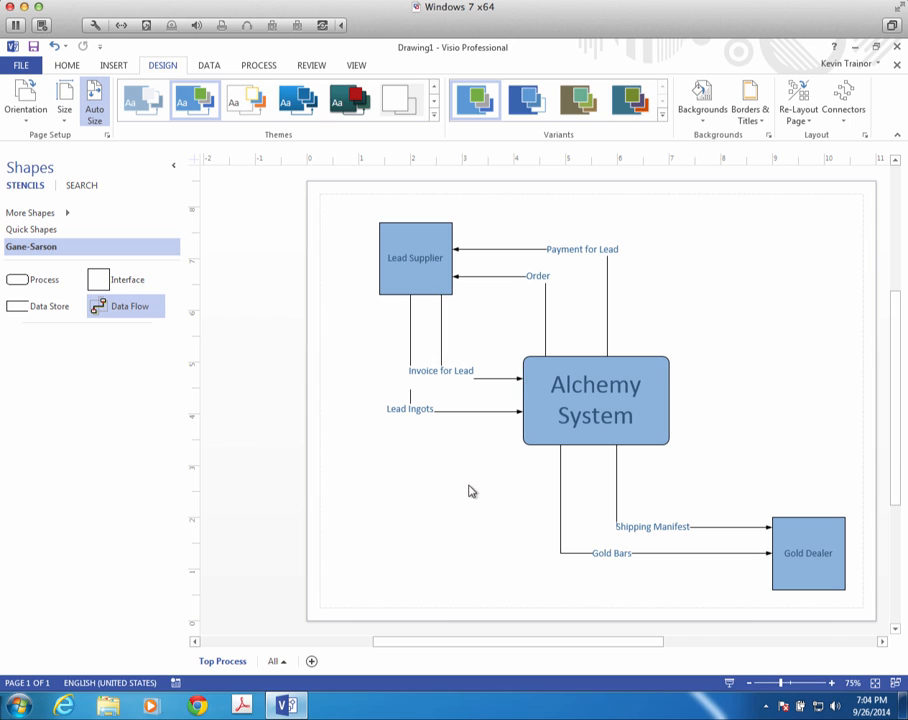
{"action": "key", "text": "ctrl+z"}
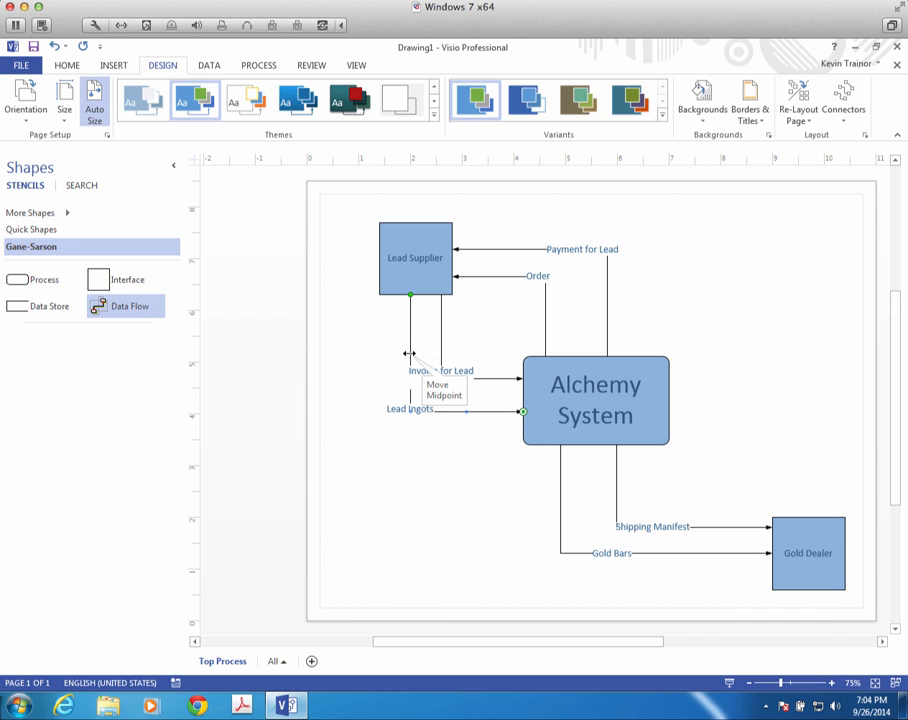
{"action": "left_click_drag", "start_coordinate": [409, 353], "coordinate": [393, 353]}
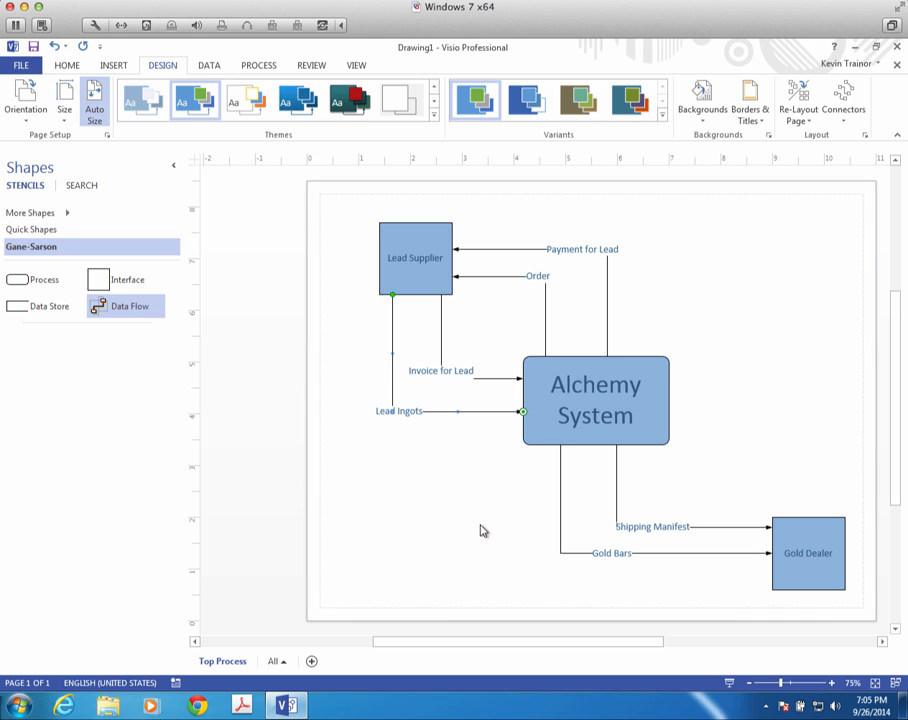
Relabel the "Shipping Manifest" data flow to Gold Dealer as "Invoice for Gold".
{"action": "left_click", "coordinate": [647, 531]}
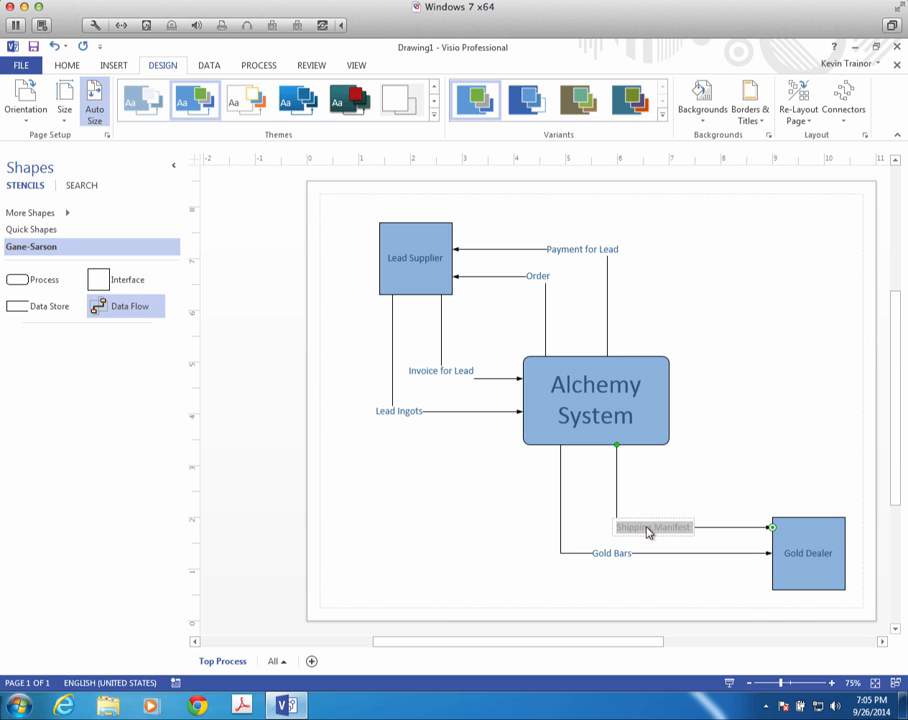
{"action": "type", "text": "Invoic"}
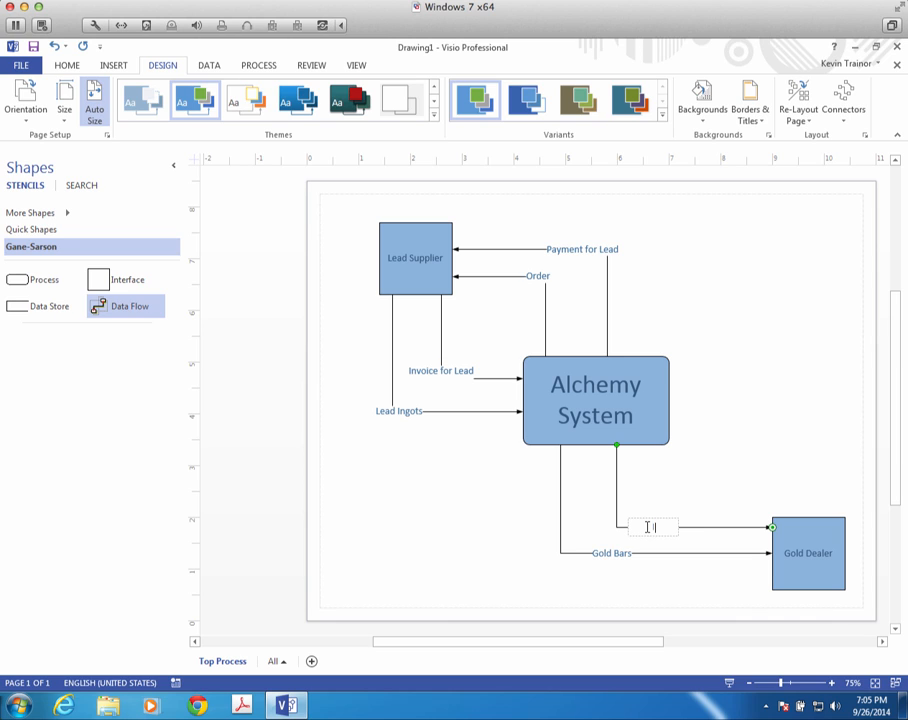
{"action": "type", "text": "e for Gold"}
{"action": "left_click", "coordinate": [653, 602]}
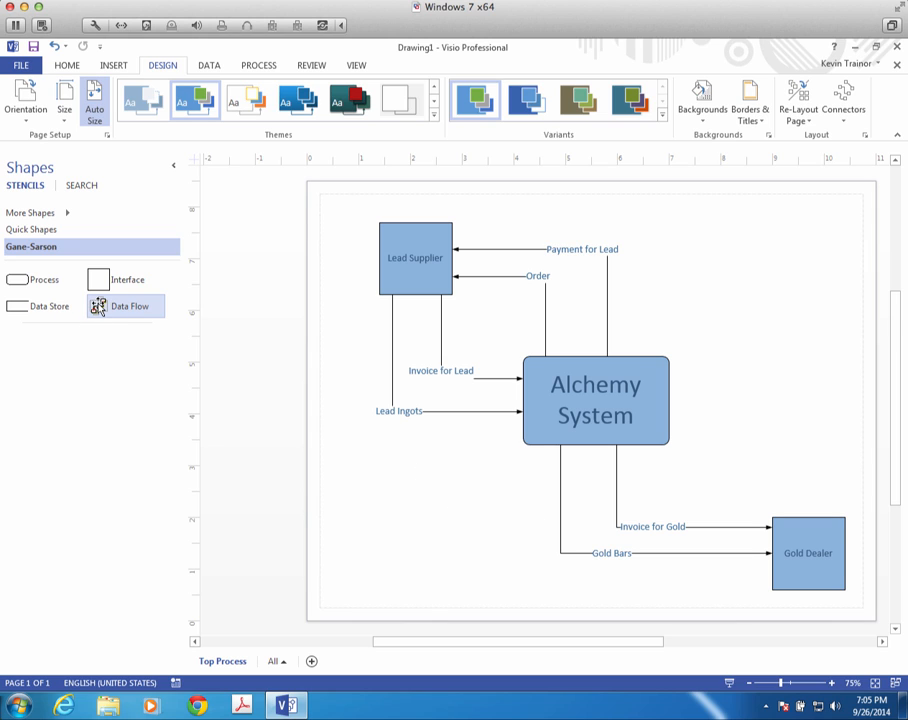
Connect a Data Flow from Gold Dealer to Alchemy System and label it "Payment for Gold".
{"action": "left_click_drag", "start_coordinate": [98, 307], "coordinate": [862, 576]}
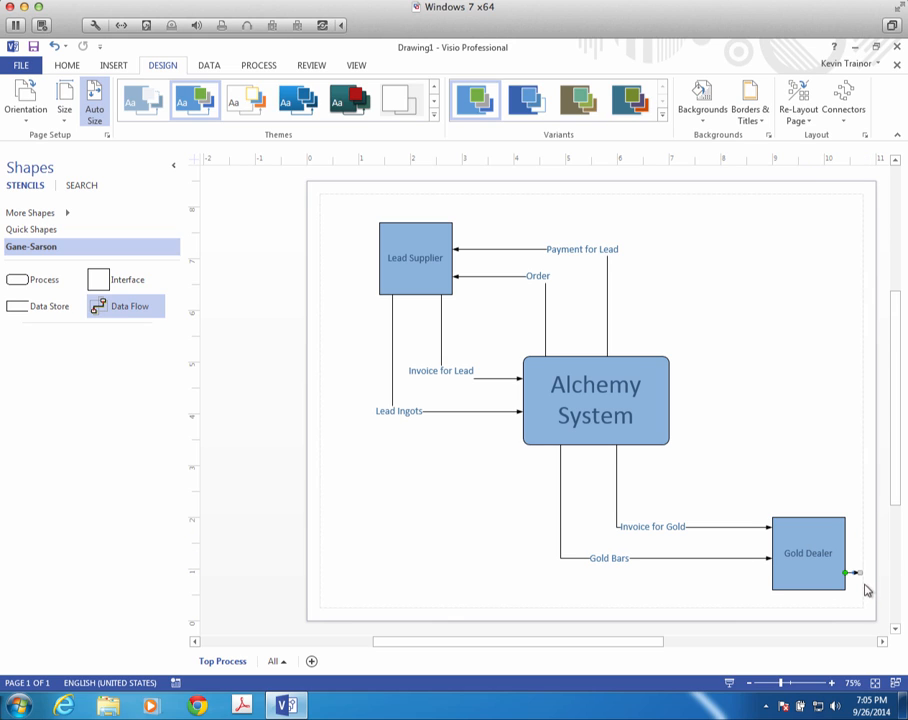
{"action": "left_click_drag", "start_coordinate": [861, 572], "coordinate": [631, 406]}
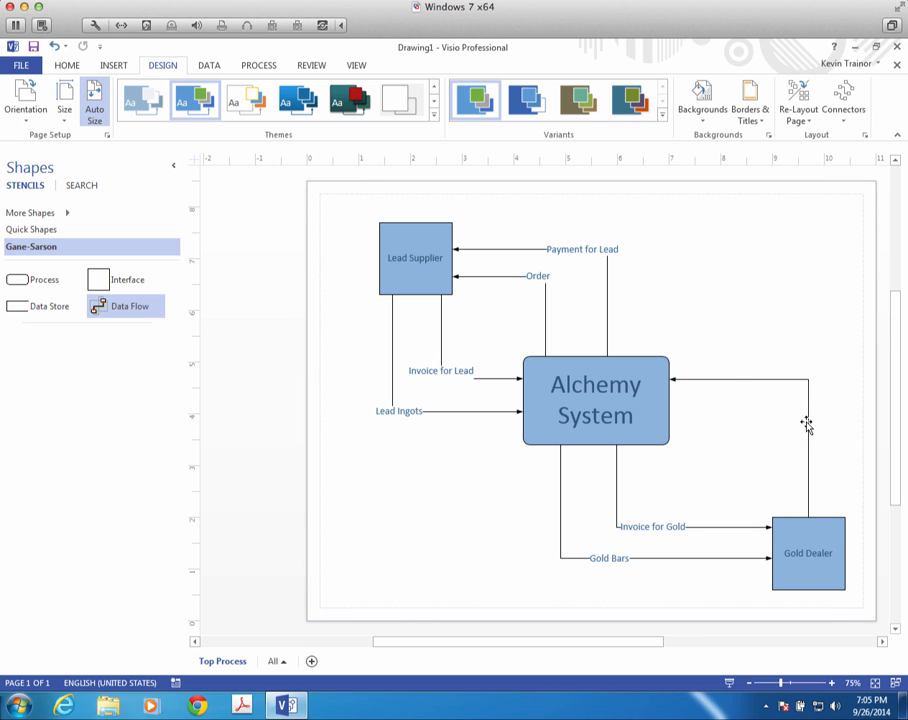
{"action": "double_click", "coordinate": [807, 425]}
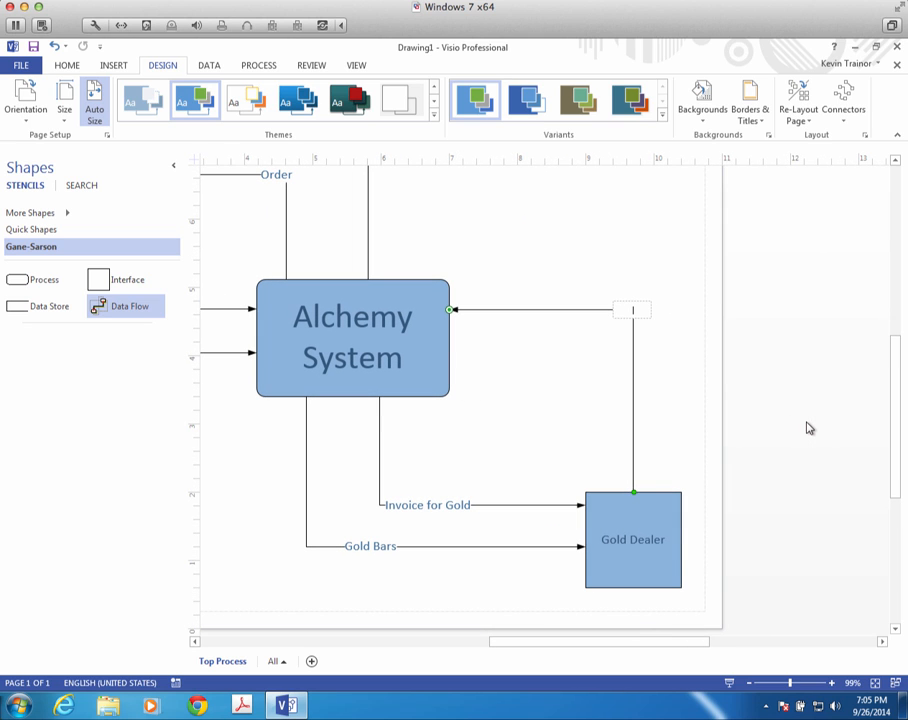
{"action": "type", "text": "Payment for Gold"}
Set the "Payment for Gold" label's font size to 14 pt and return to the whole-page view.
{"action": "triple_click", "coordinate": [648, 309]}
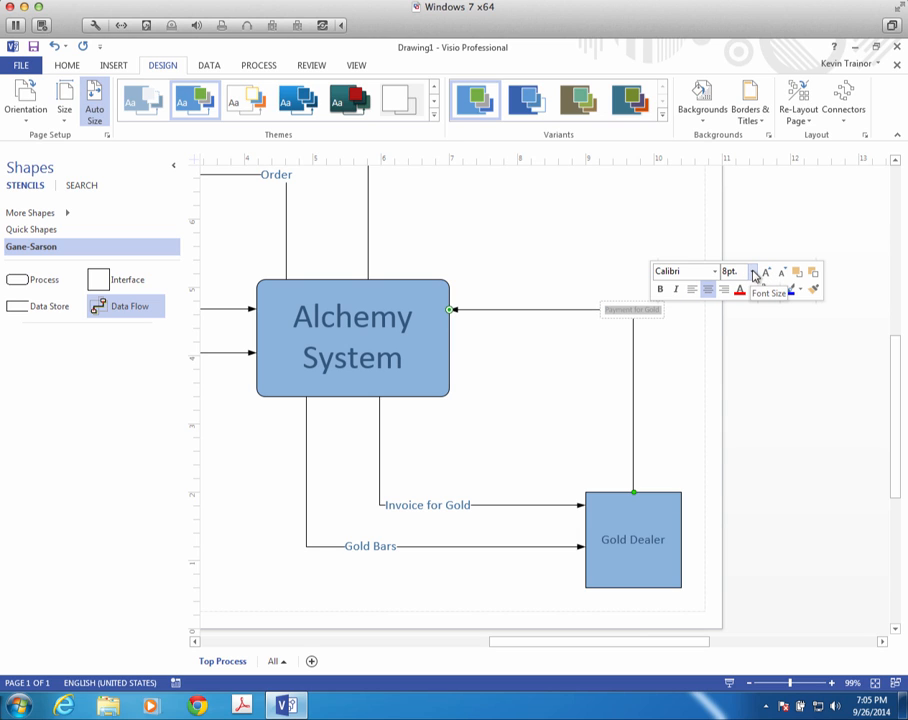
{"action": "left_click", "coordinate": [752, 272]}
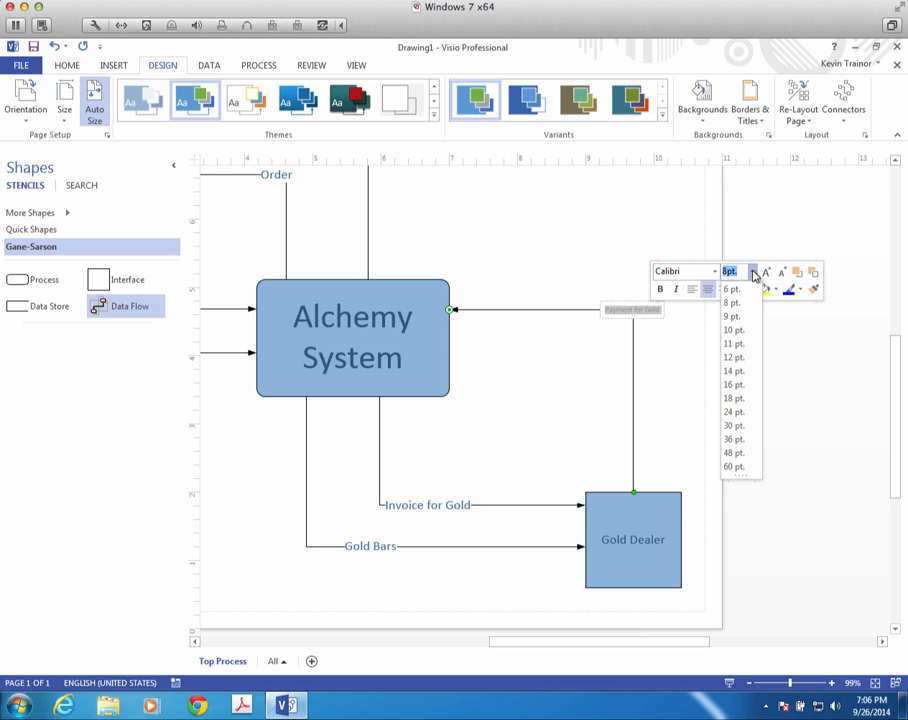
{"action": "left_click", "coordinate": [743, 371]}
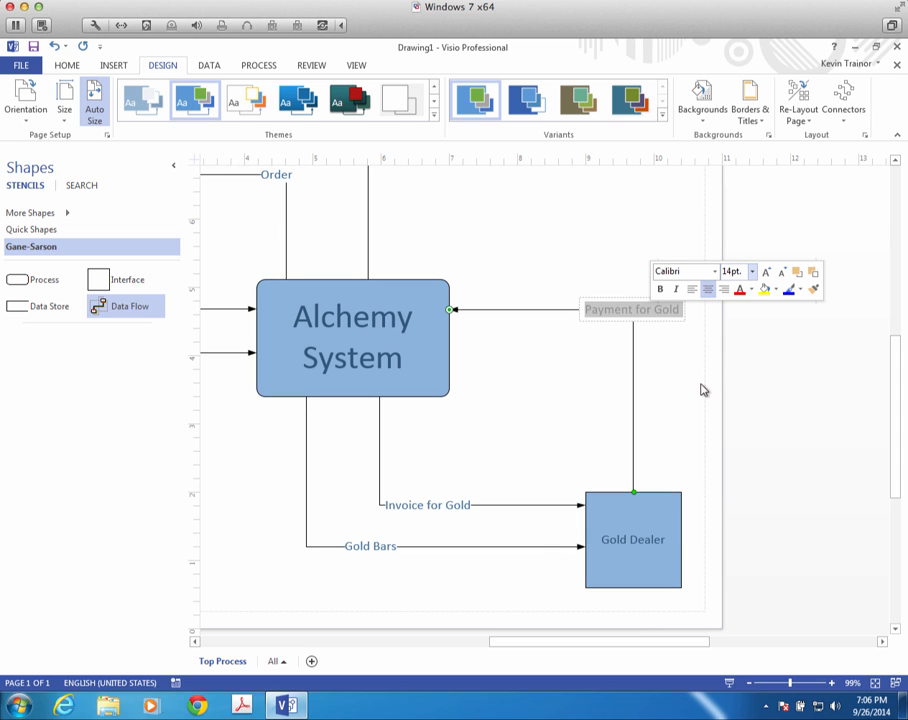
{"action": "key", "text": "ctrl+shift+w"}
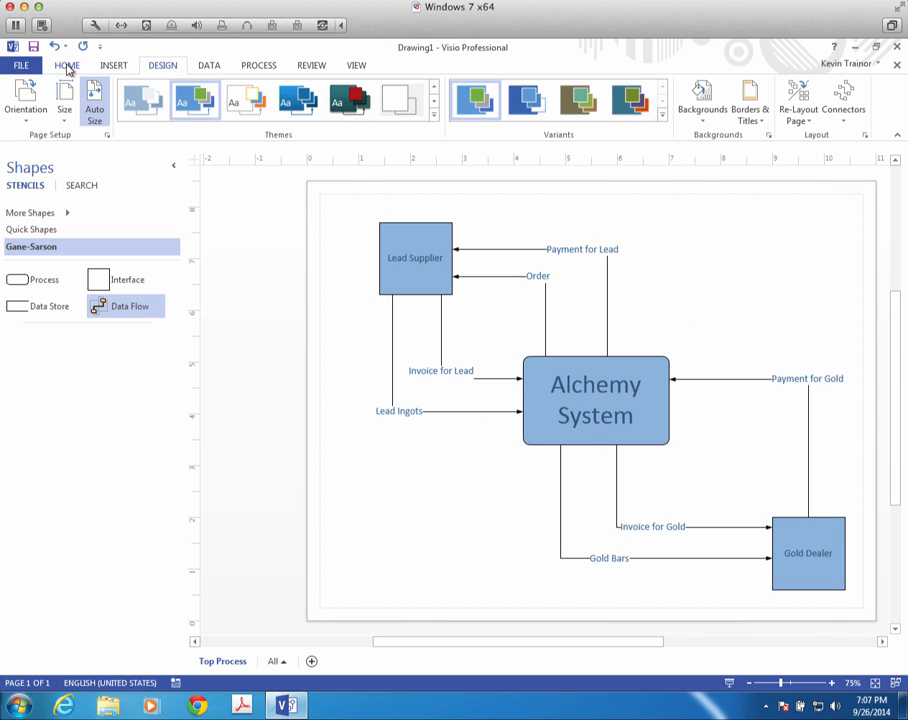
Add a text box about 4.3 in wide and 0.8 in high near the page's lower-left corner reading "Context Diagram".
{"action": "left_click", "coordinate": [67, 66]}
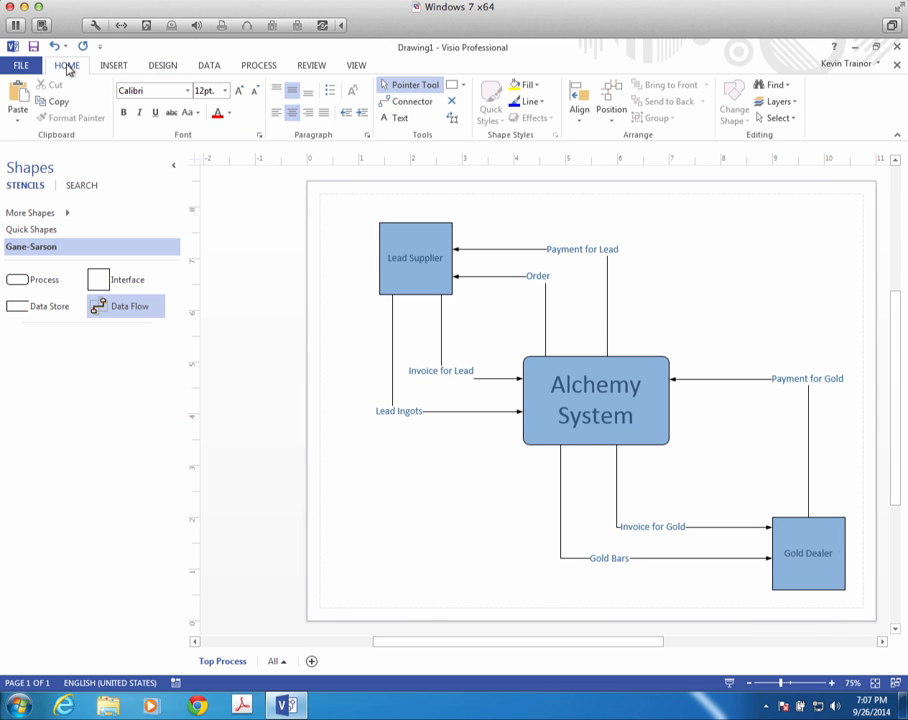
{"action": "left_click", "coordinate": [398, 119]}
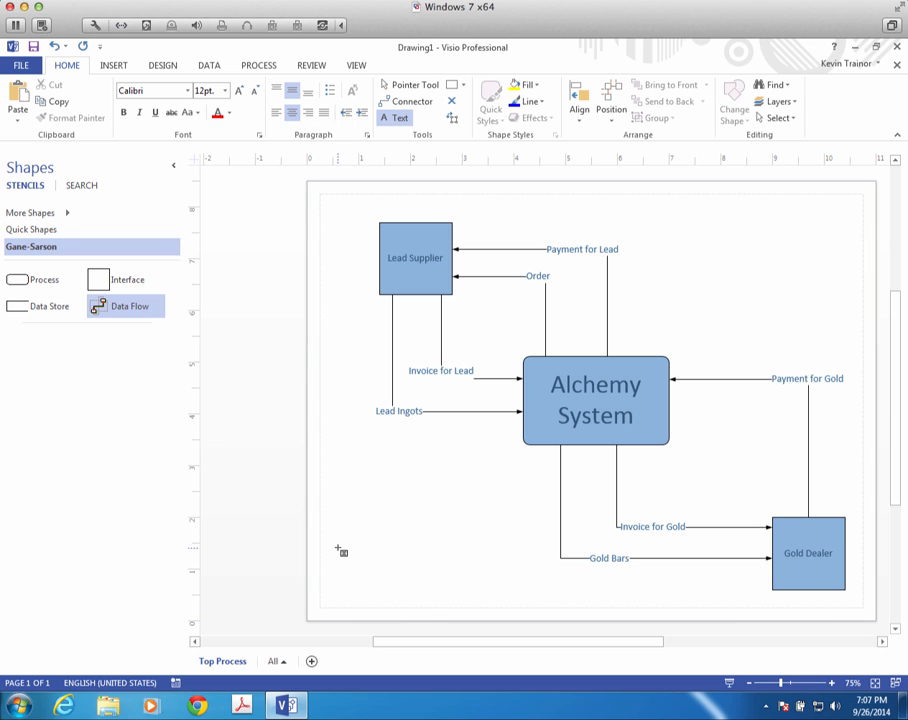
{"action": "mouse_move", "coordinate": [333, 548]}
{"action": "left_mouse_down"}
{"action": "mouse_move", "coordinate": [513, 607]}
{"action": "mouse_move", "coordinate": [515, 593]}
{"action": "mouse_move", "coordinate": [556, 590]}
{"action": "left_mouse_up"}
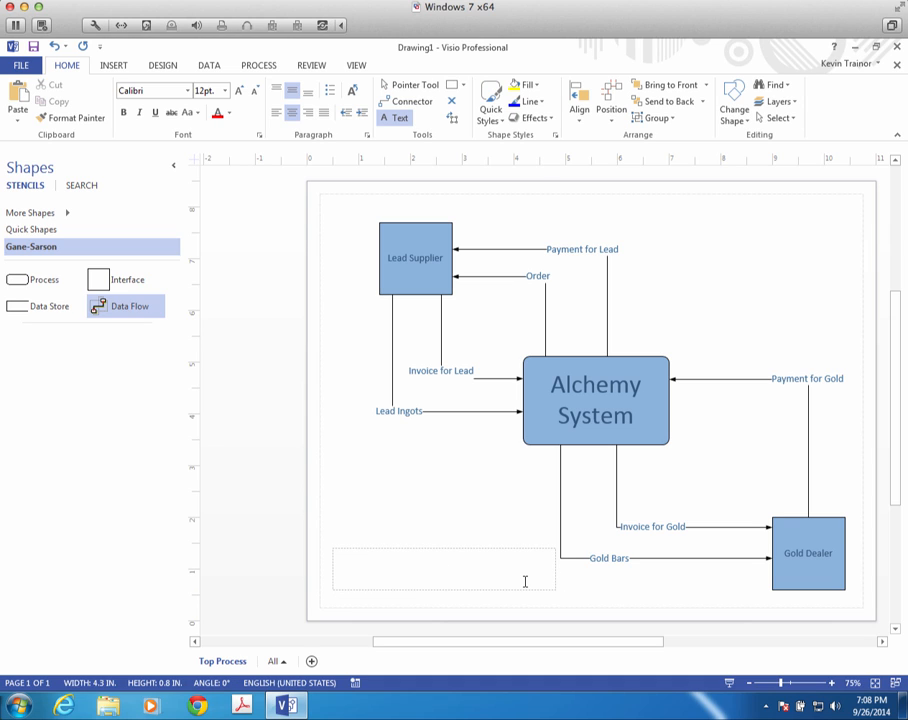
{"action": "type", "text": "Context"}
{"action": "key", "text": "alt"}
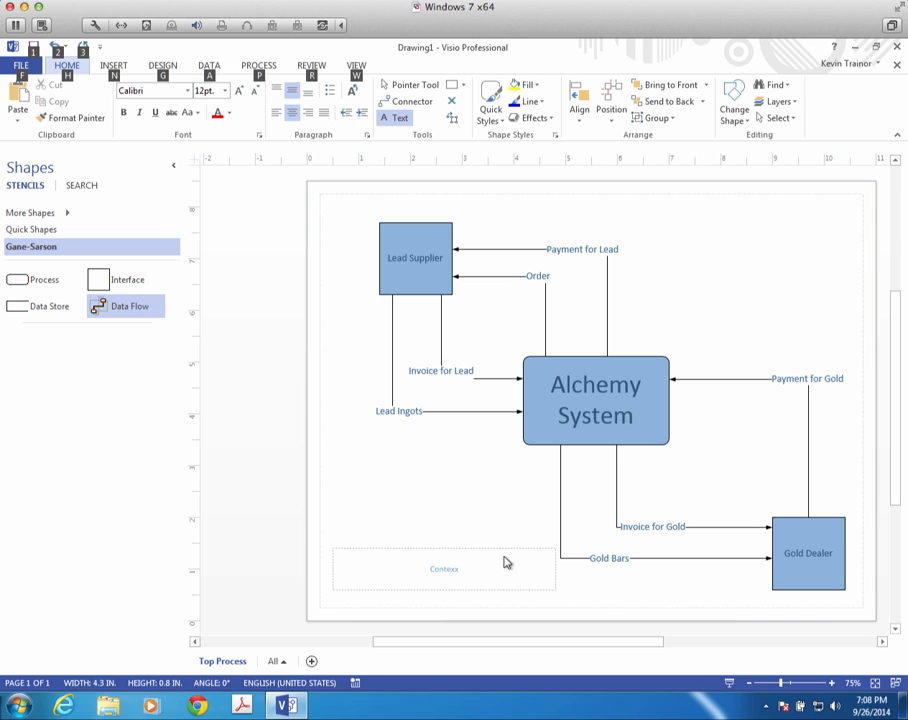
{"action": "left_click", "coordinate": [458, 570]}
{"action": "key", "text": "BackSpace"}
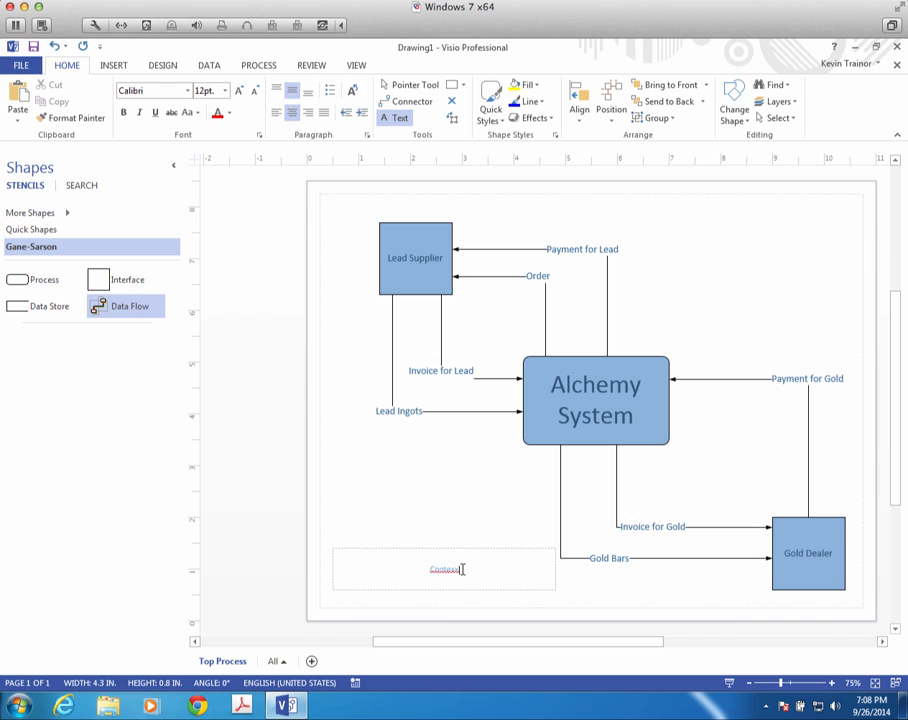
{"action": "type", "text": "t Diagram"}
Set the "Context Diagram" title's font size to 24 pt.
{"action": "left_click_drag", "start_coordinate": [497, 567], "coordinate": [406, 569]}
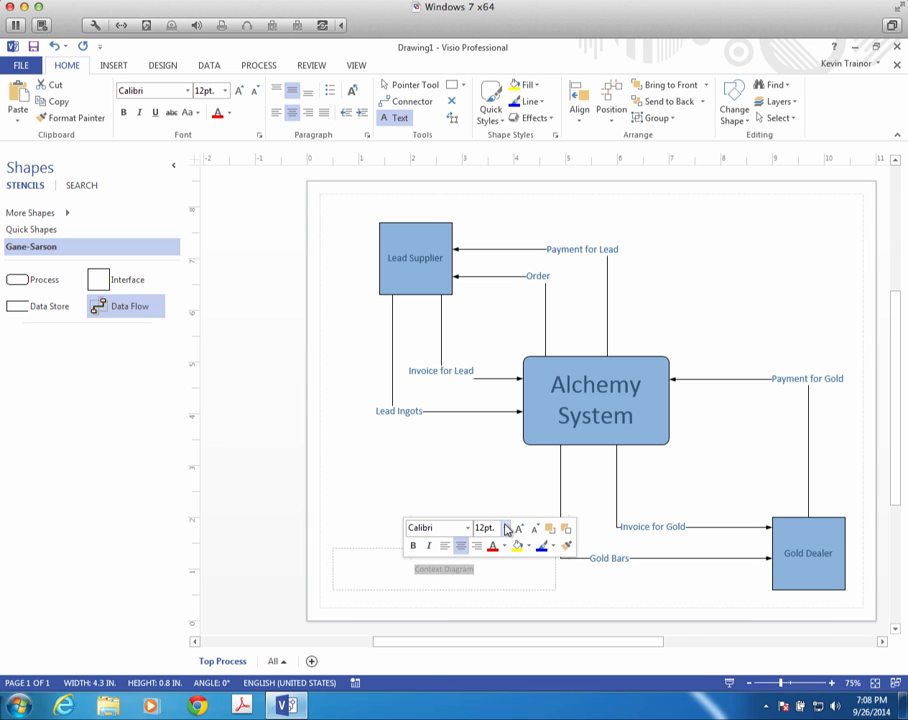
{"action": "left_click", "coordinate": [506, 528]}
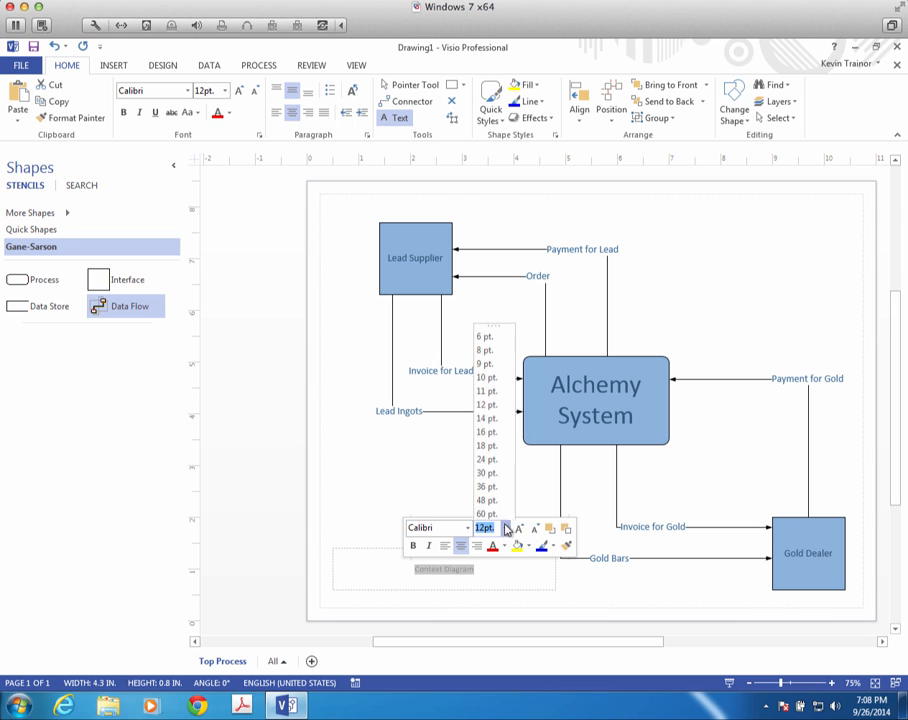
{"action": "left_click", "coordinate": [491, 459]}
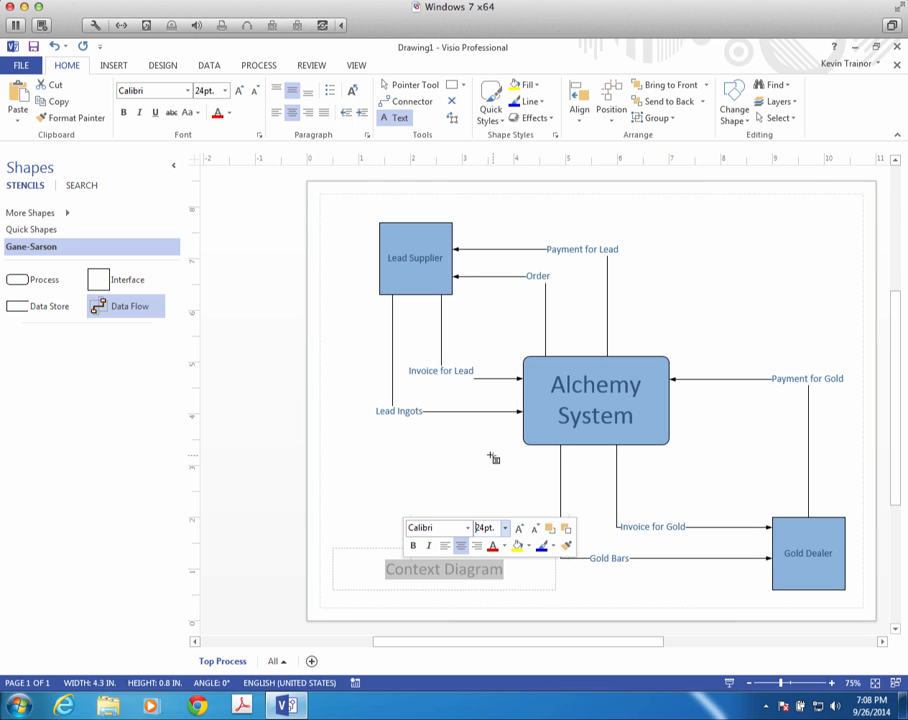
{"action": "left_click", "coordinate": [450, 476]}
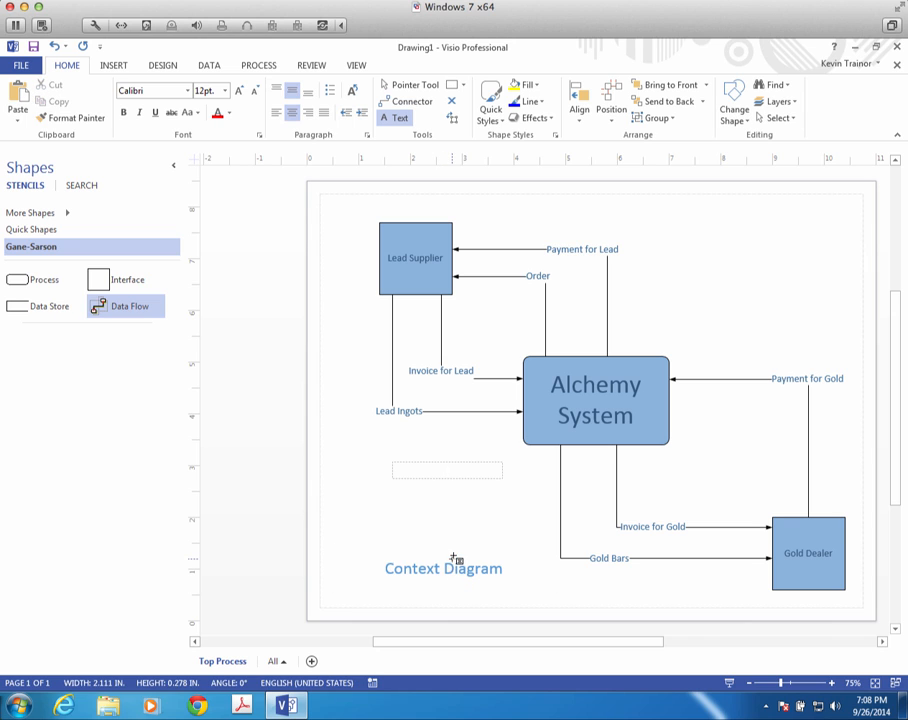
{"action": "left_click", "coordinate": [460, 517]}
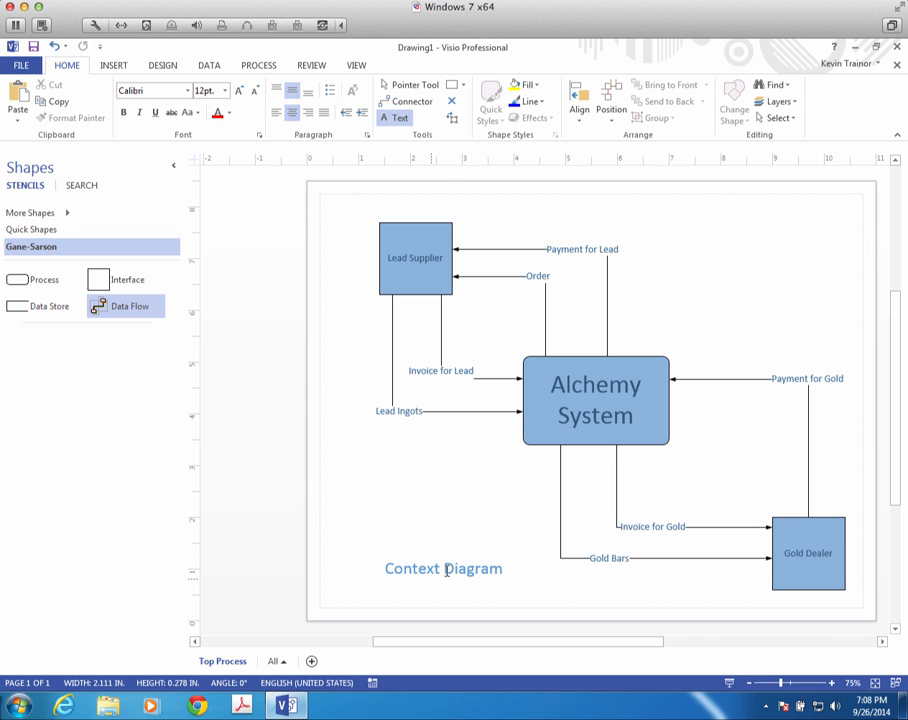
Move the "Context Diagram" title into the lower-left corner of the page margins.
{"action": "left_click", "coordinate": [418, 86]}
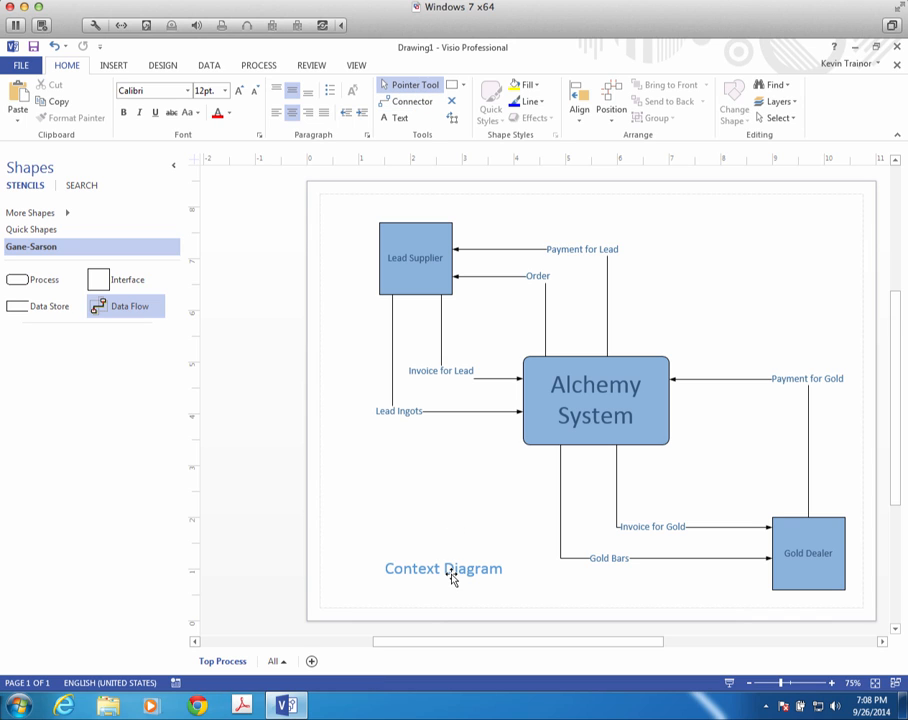
{"action": "left_click_drag", "start_coordinate": [450, 572], "coordinate": [428, 588]}
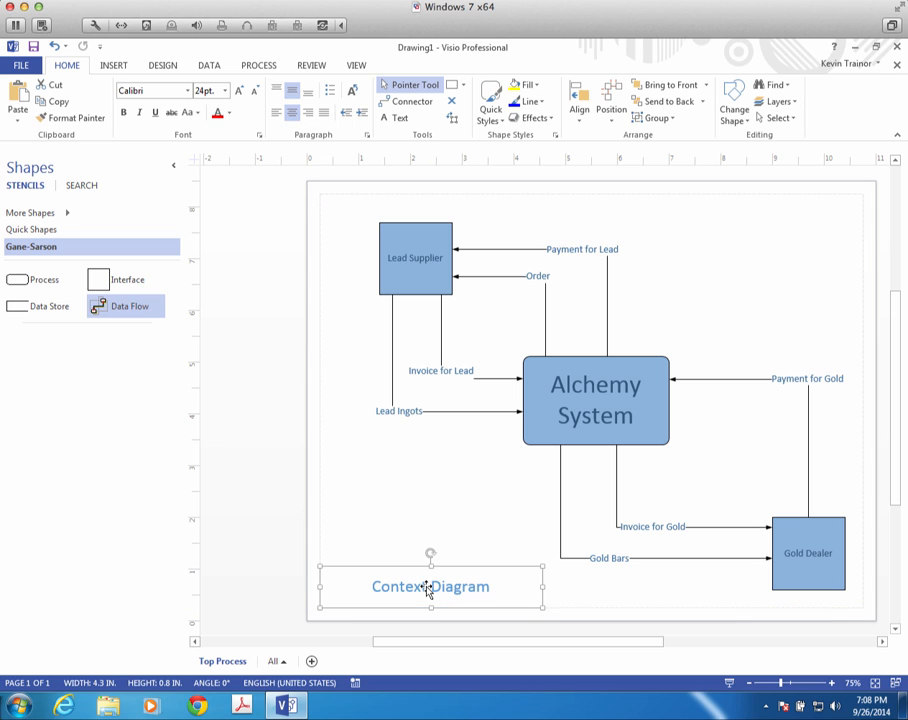
{"action": "left_click", "coordinate": [420, 470]}
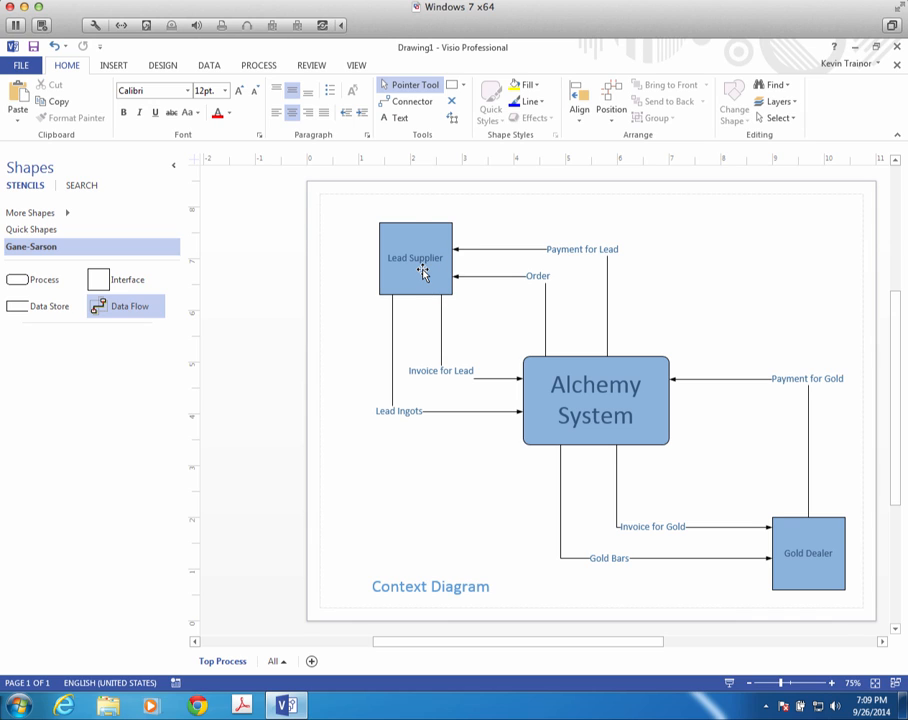
Start saving a copy of the drawing on the computer and browse from Documents to the "___common teaching" > "_systems analysis" folder.
{"action": "mouse_move", "coordinate": [422, 271]}
{"action": "left_click", "coordinate": [22, 66]}
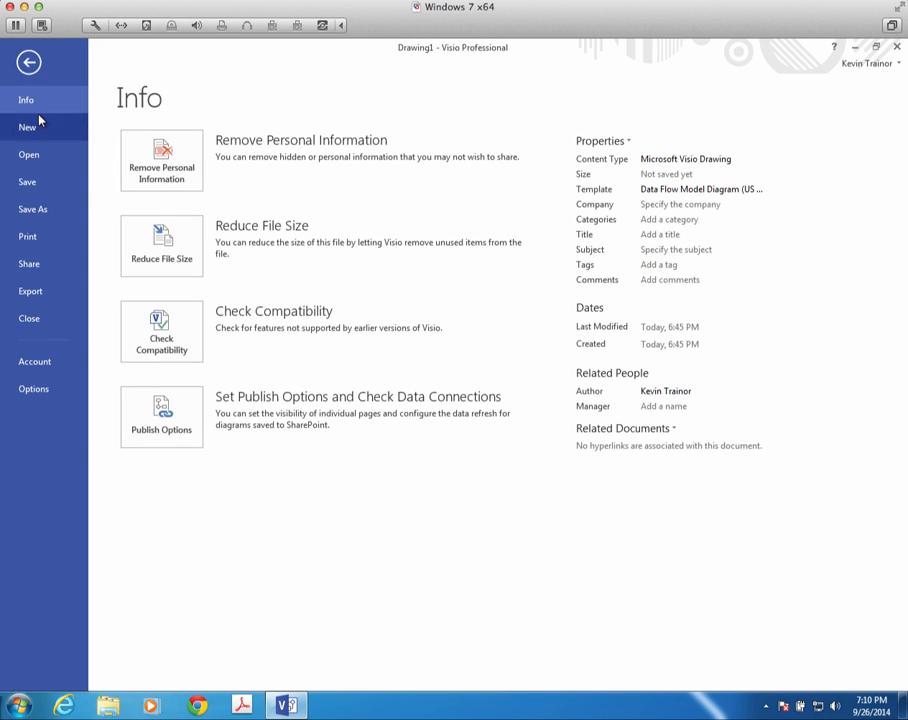
{"action": "left_click", "coordinate": [50, 210]}
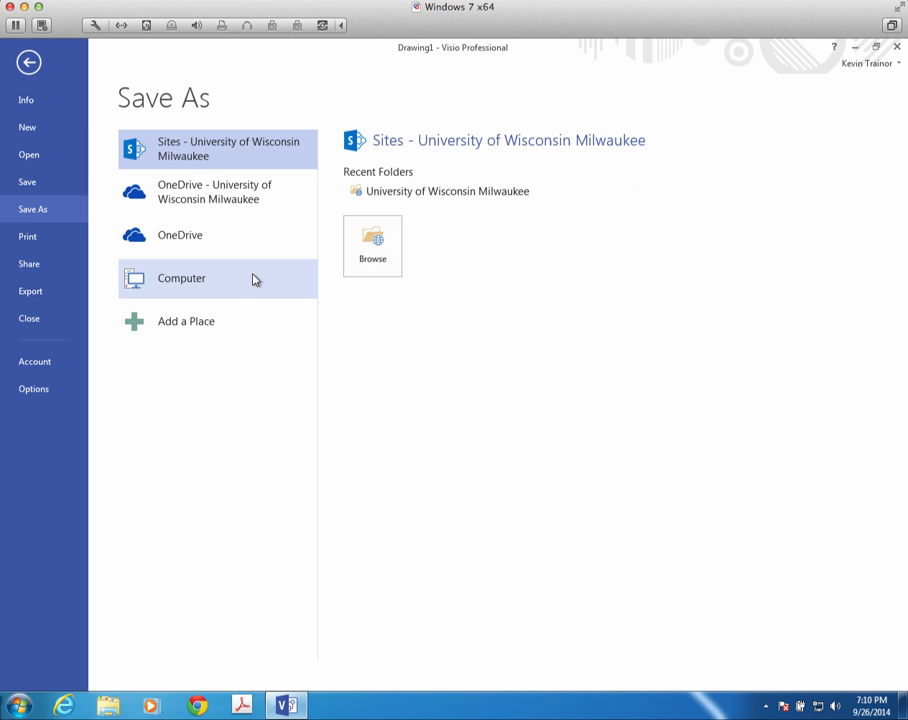
{"action": "left_click", "coordinate": [200, 282]}
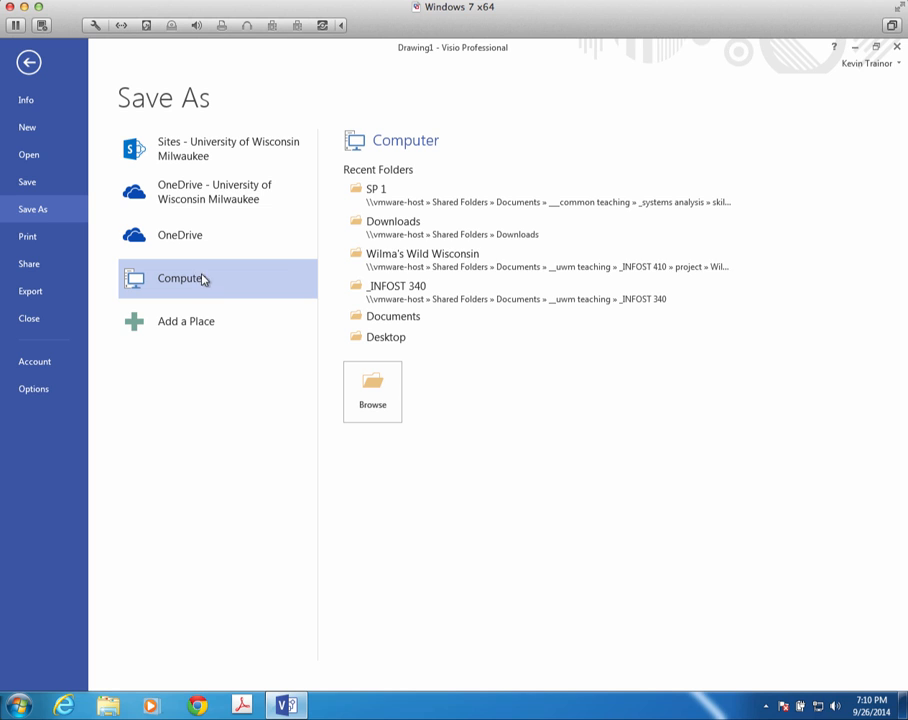
{"action": "left_click", "coordinate": [405, 318]}
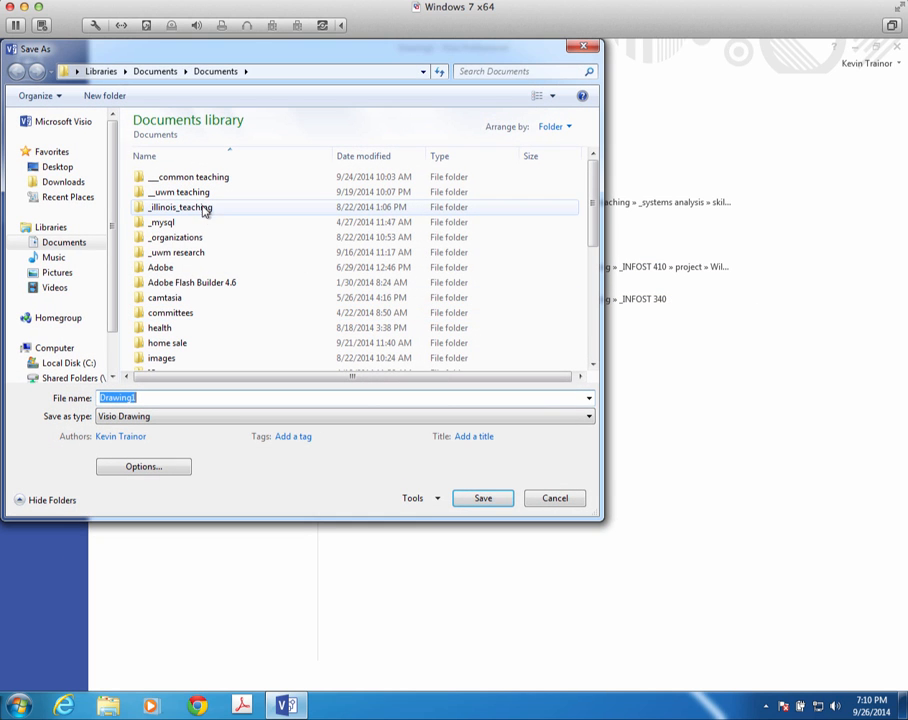
{"action": "double_click", "coordinate": [201, 193]}
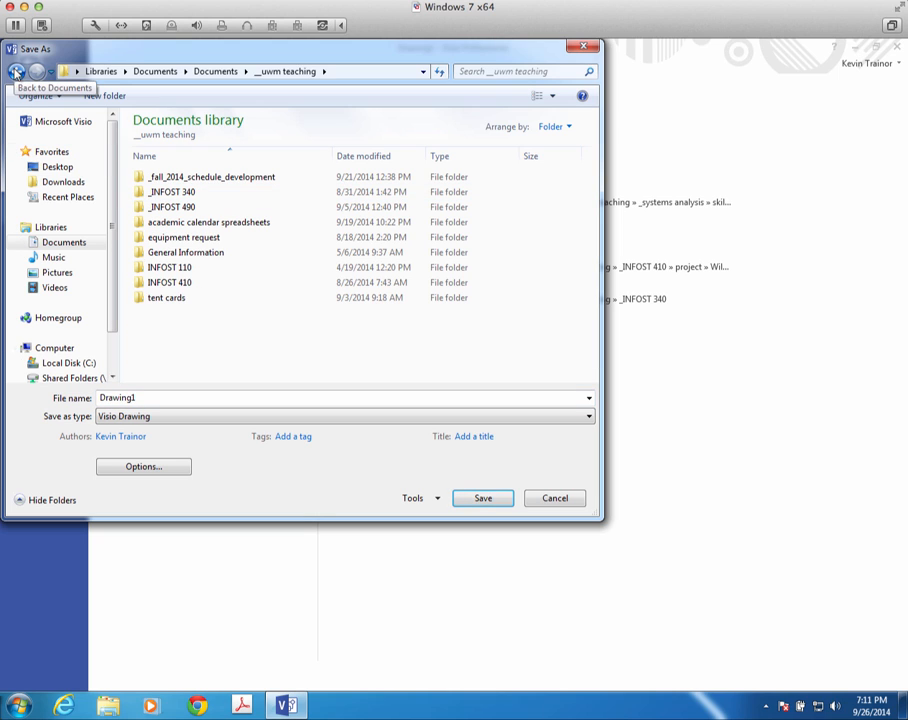
{"action": "left_click", "coordinate": [15, 71]}
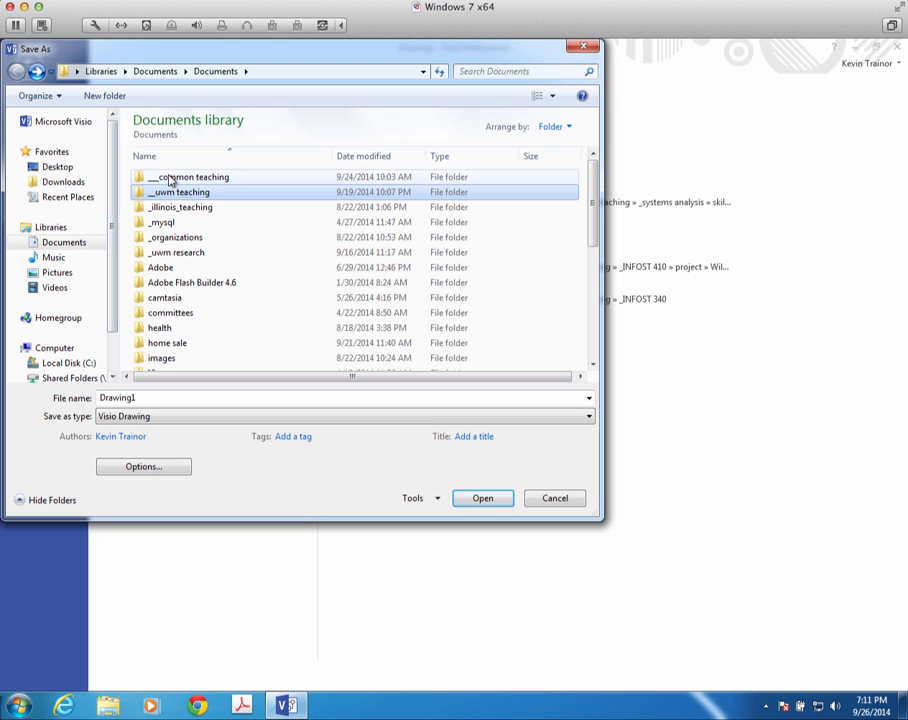
{"action": "double_click", "coordinate": [176, 177]}
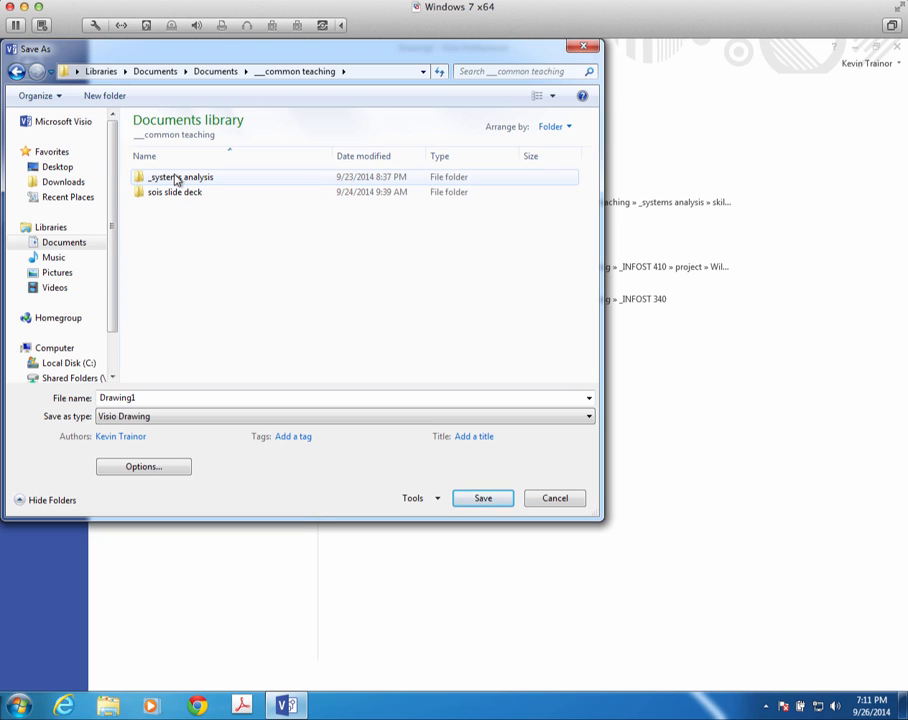
{"action": "double_click", "coordinate": [176, 178]}
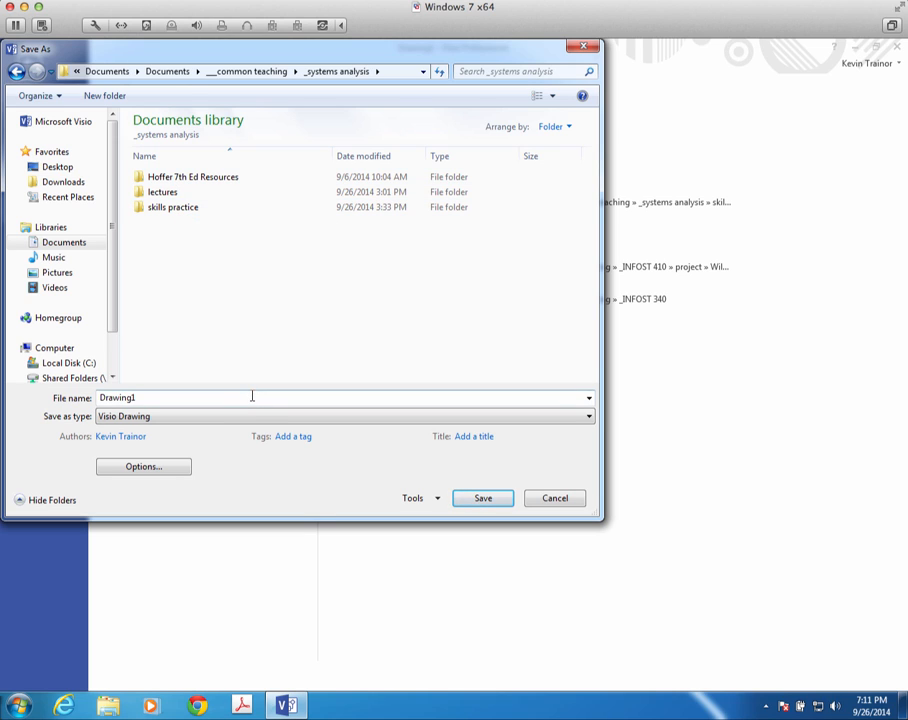
Name the file "alchemy_system_context_diagram" and save it as a Visio Drawing in the current folder.
{"action": "double_click", "coordinate": [140, 397]}
{"action": "type", "text": "alchemy_system_context"}
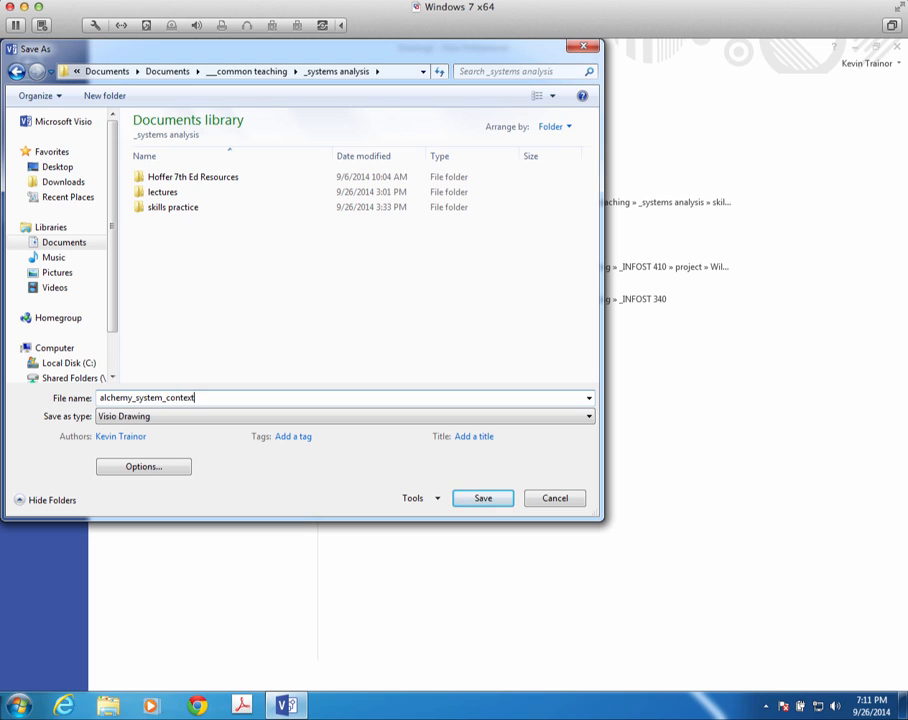
{"action": "type", "text": "_diagram"}
{"action": "left_click", "coordinate": [490, 499]}
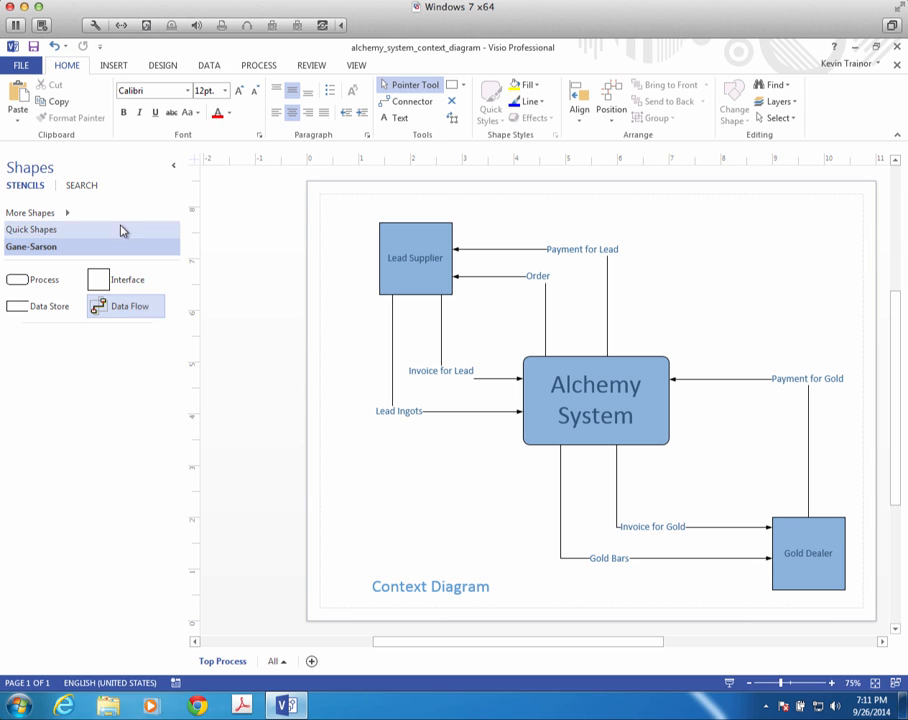
Save a PDF copy of the context diagram in the "_systems analysis" folder, keeping the name "alchemy_system_context_diagram".
{"action": "left_click", "coordinate": [20, 66]}
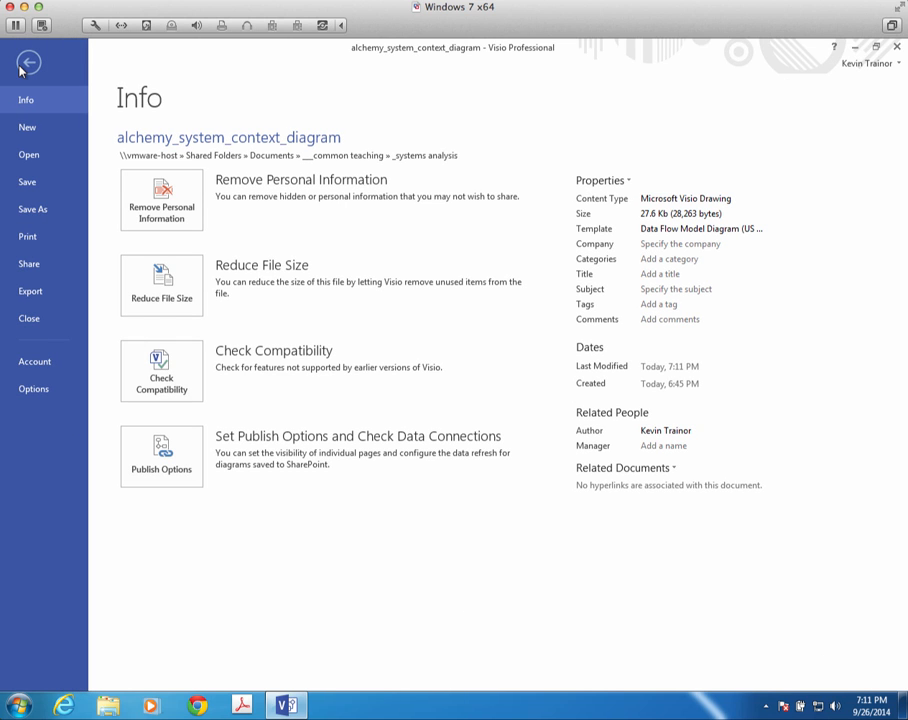
{"action": "left_click", "coordinate": [32, 209]}
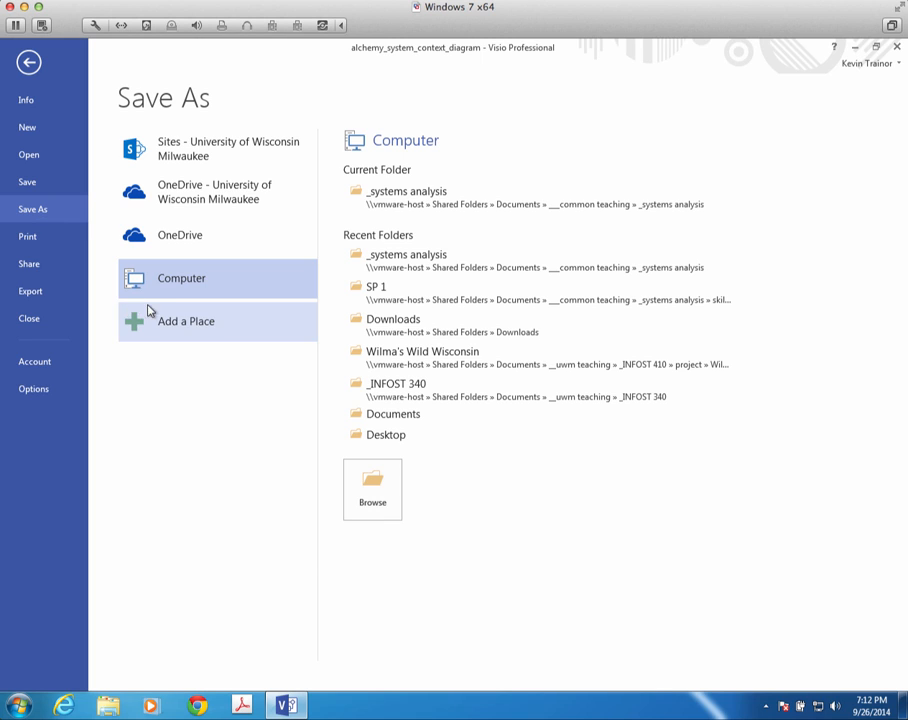
{"action": "left_click", "coordinate": [443, 209]}
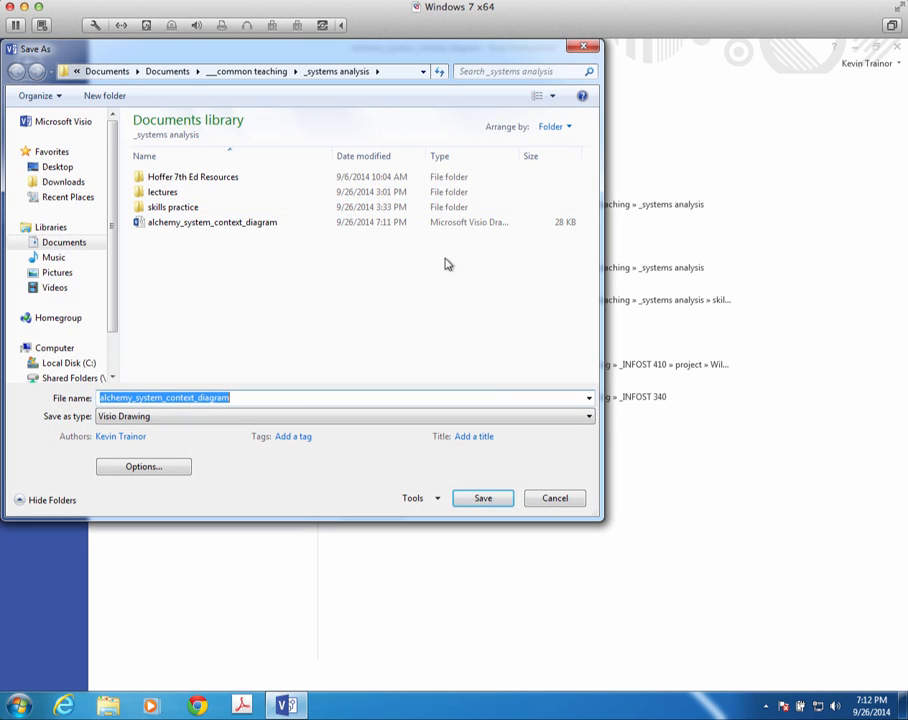
{"action": "left_click", "coordinate": [589, 416]}
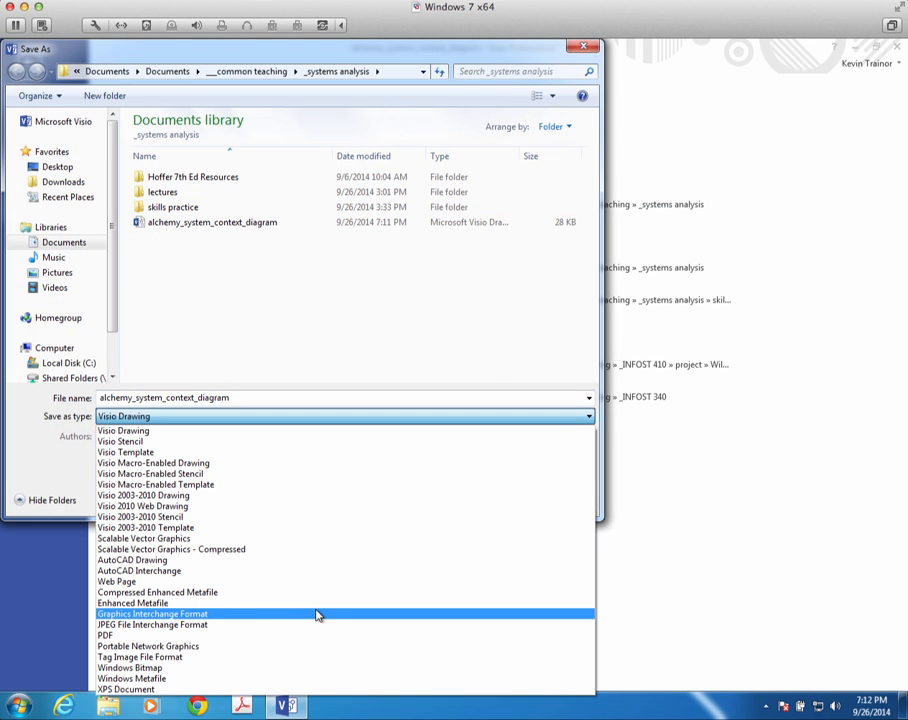
{"action": "left_click", "coordinate": [277, 639]}
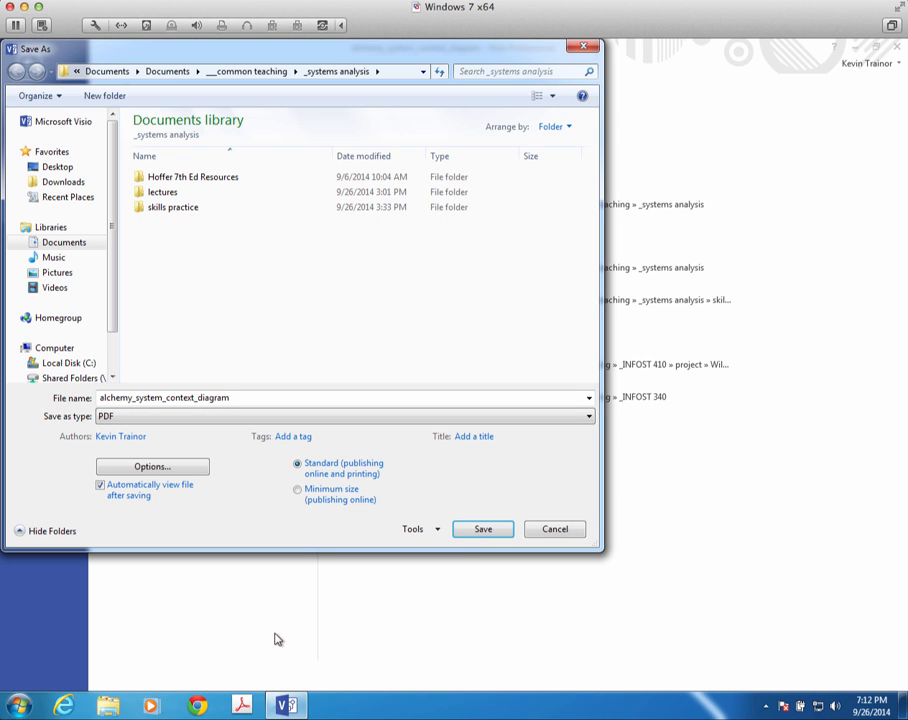
{"action": "left_click", "coordinate": [493, 533]}
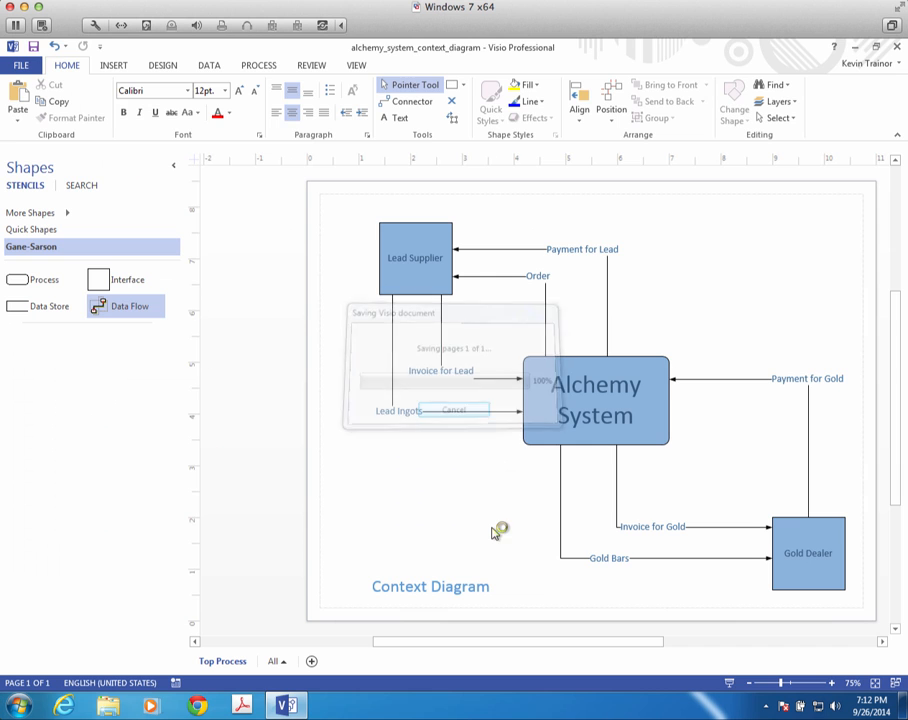